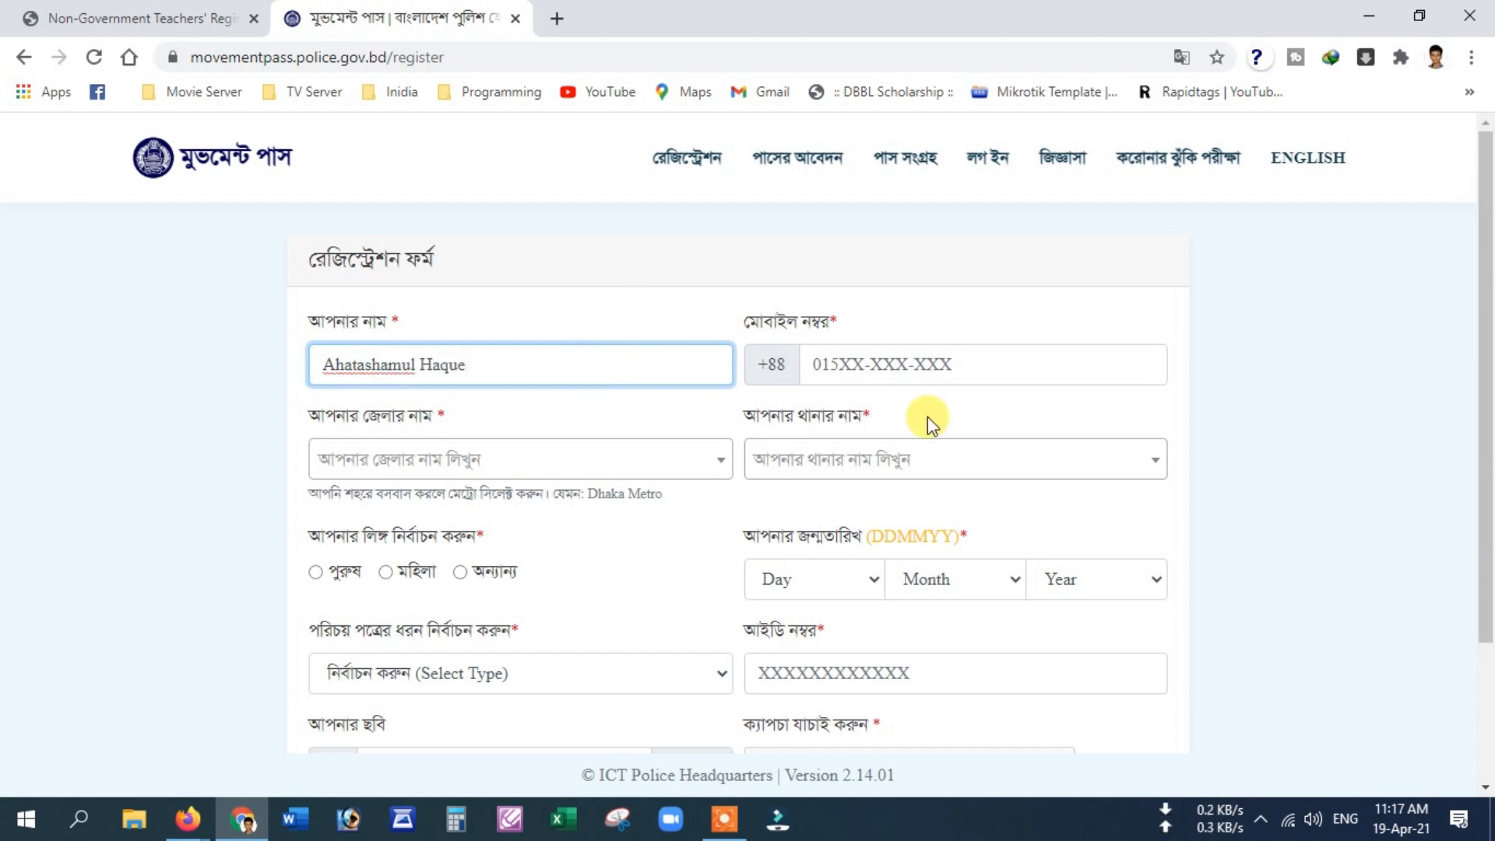
Step: Enter the applicant's mobile number and choose Khulna as the district
left_click(1014, 365)
type("01947")
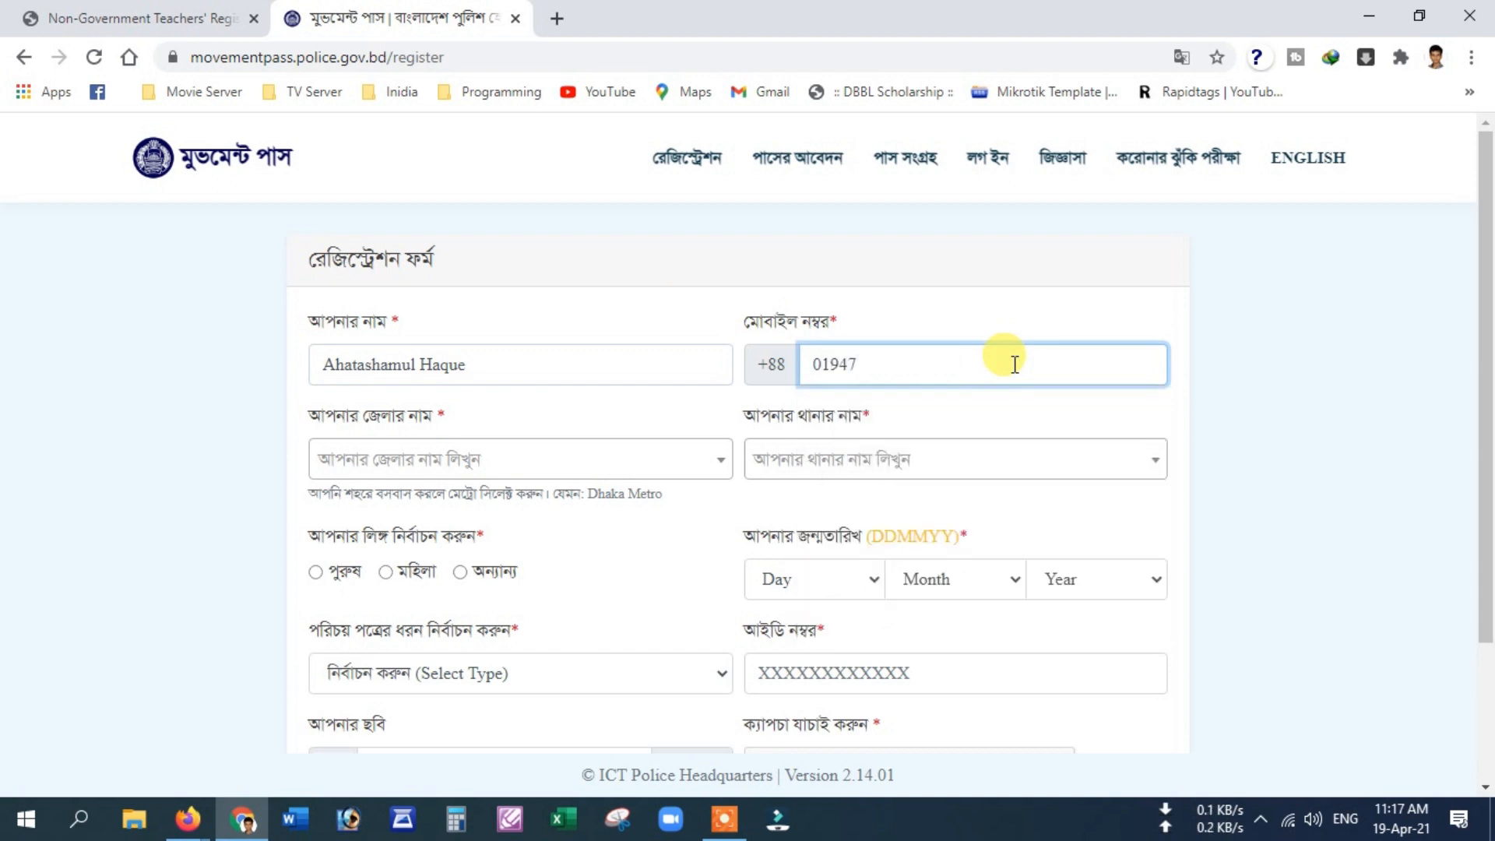
type("7??")
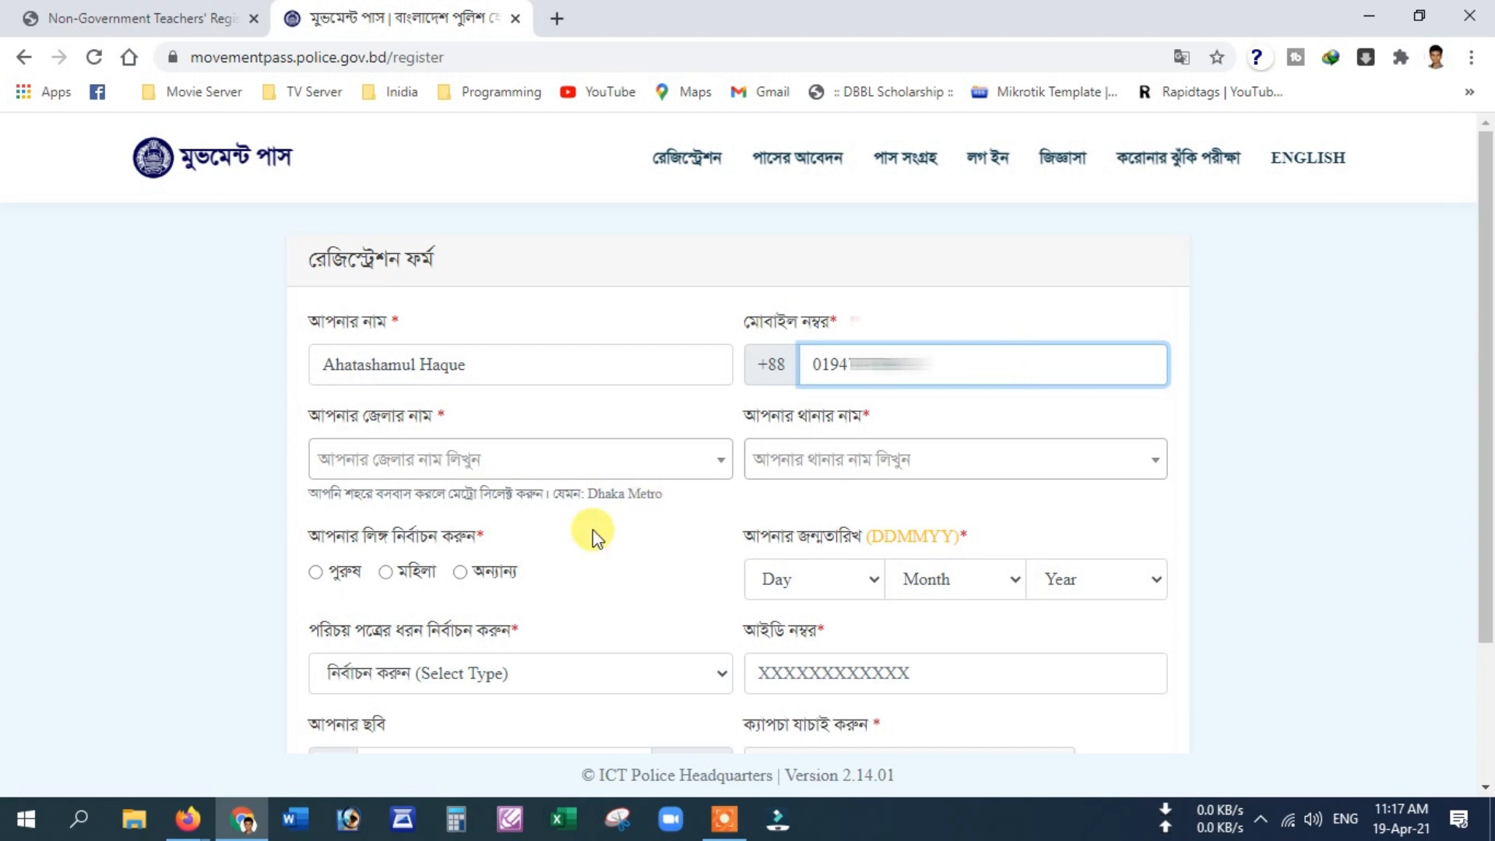
left_click(609, 458)
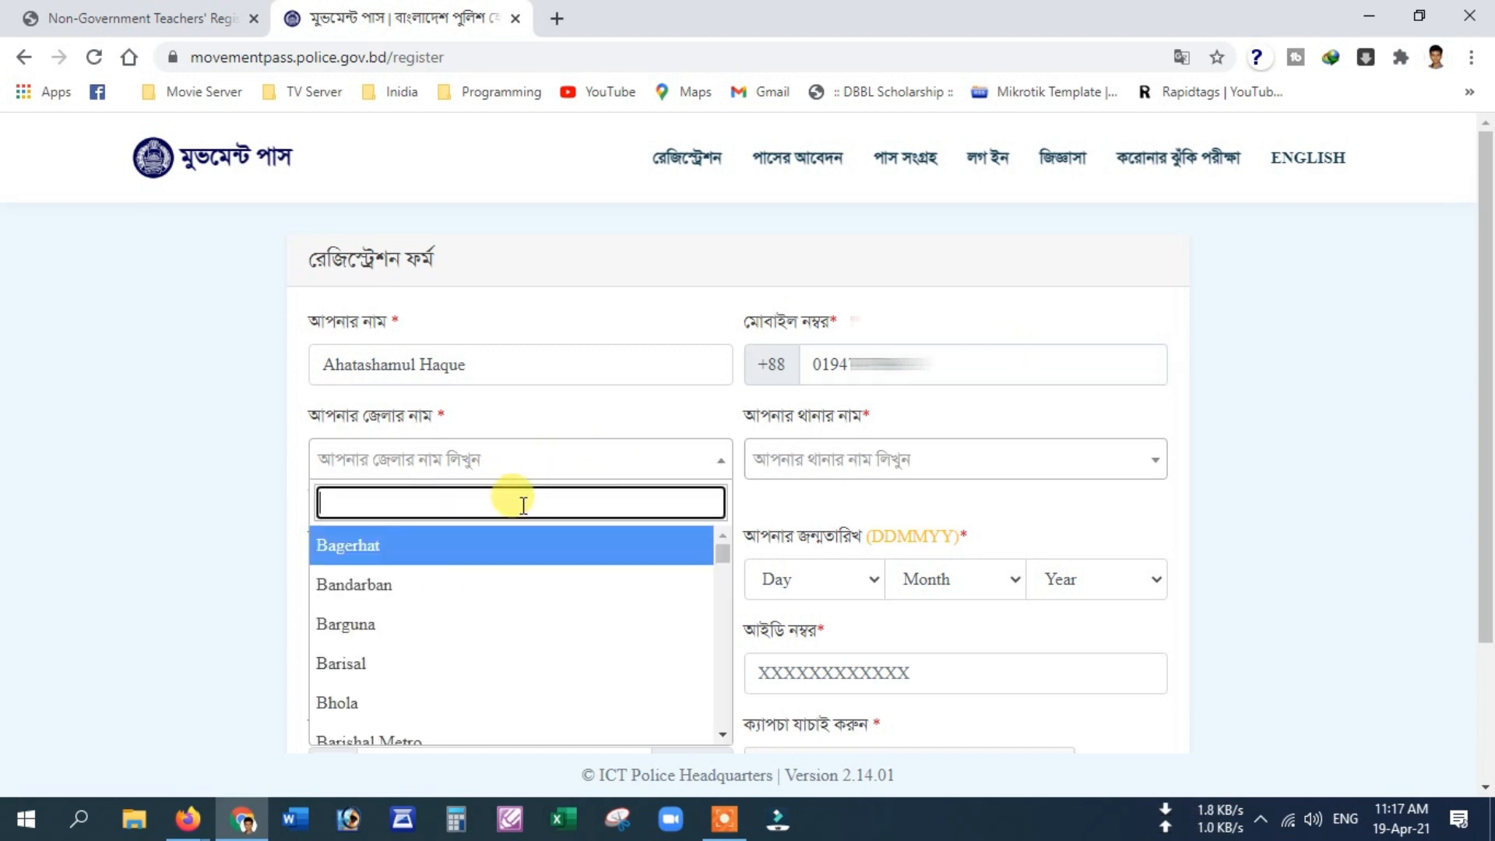
type("K")
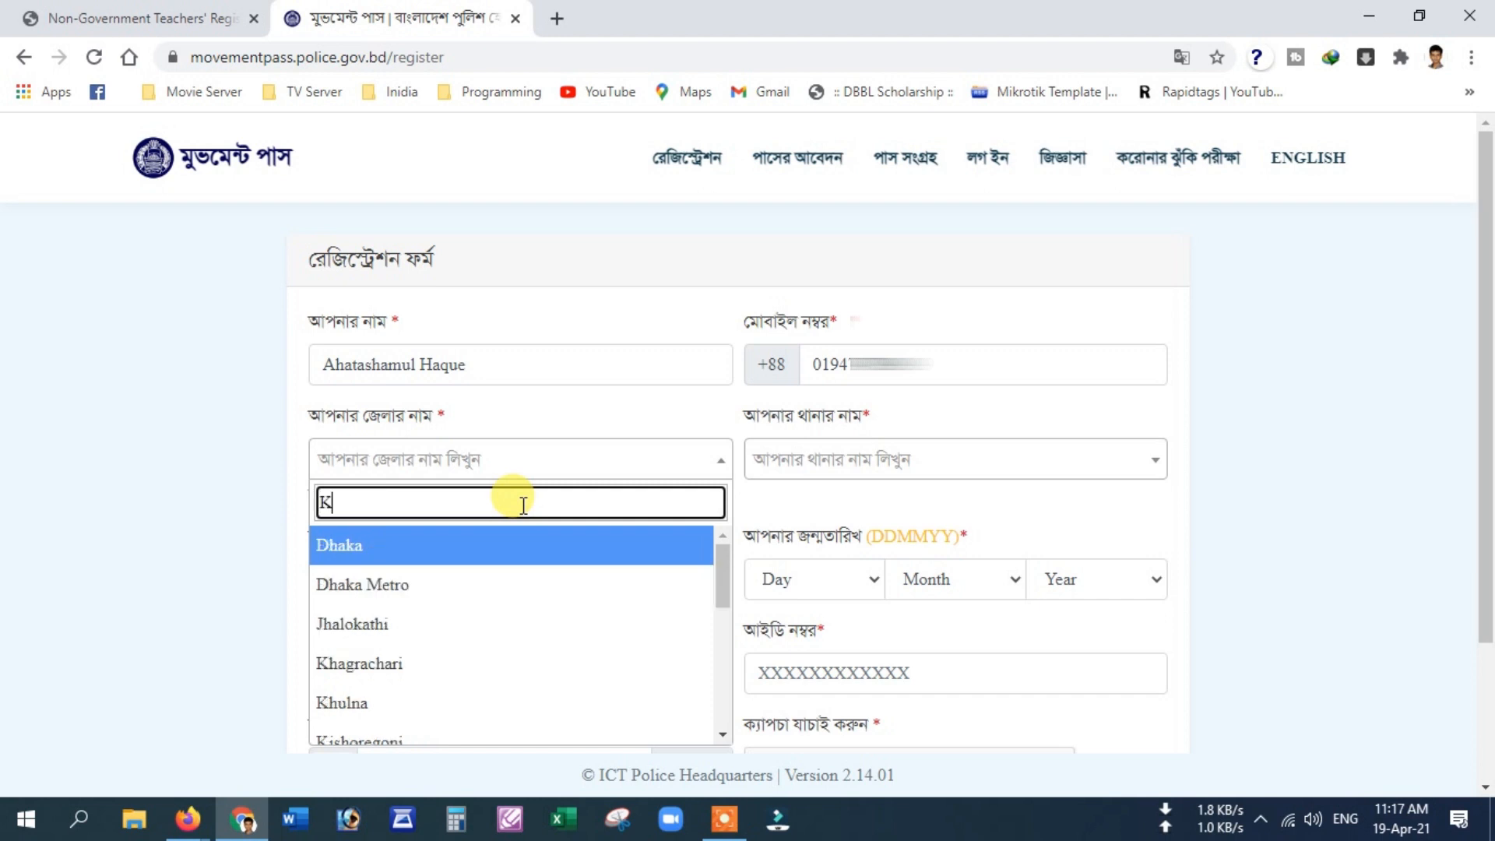
type("hulna")
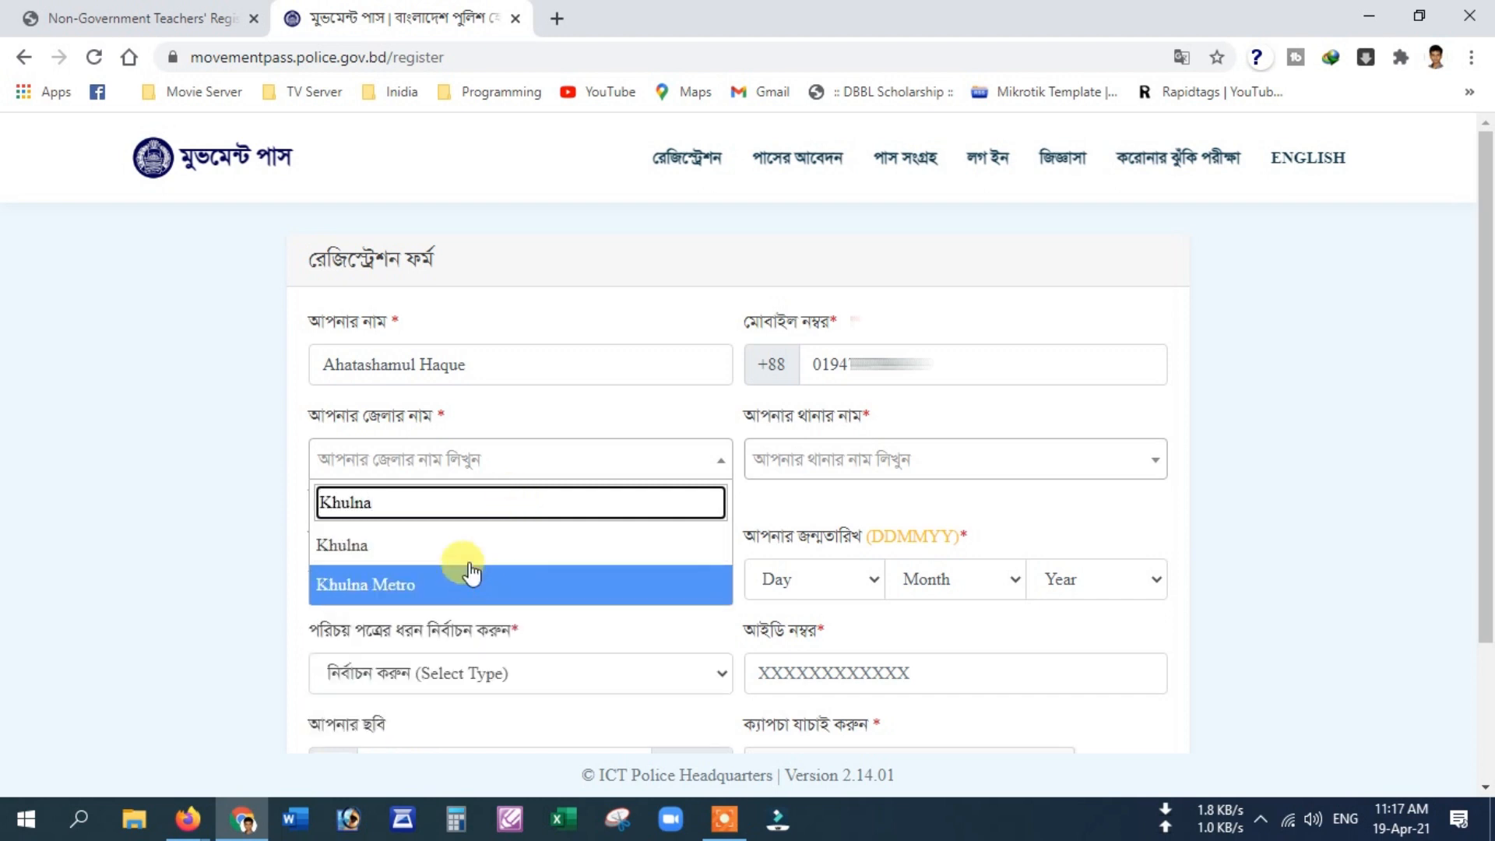
left_click(465, 548)
Step: Choose Dumuria as the thana and mark the gender as male (পুরুষ)
left_click(897, 470)
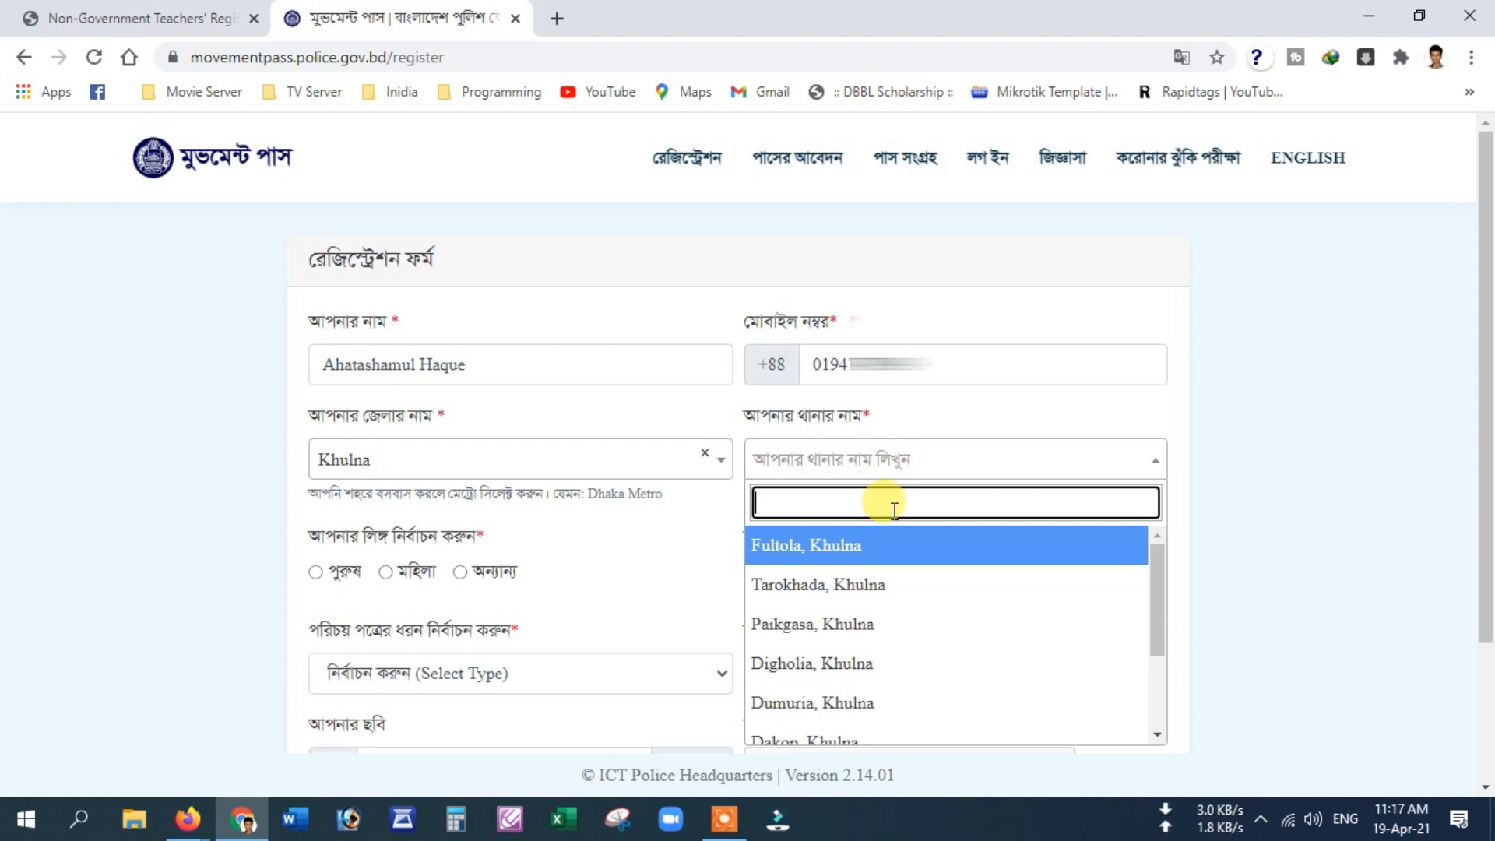
type("D")
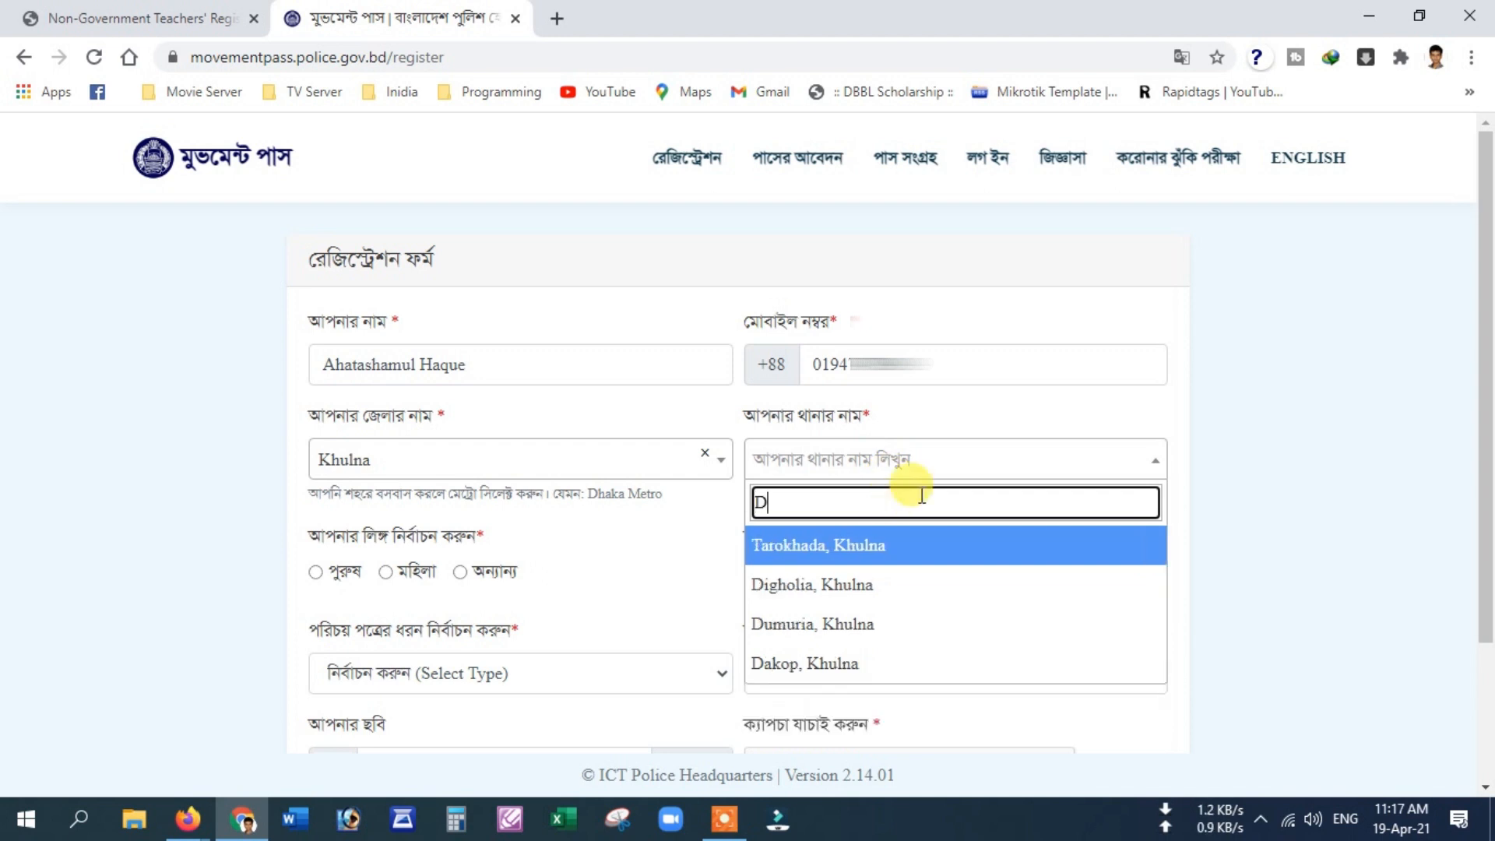
left_click(868, 624)
scroll(670, 588, "down", 2)
left_click(351, 464)
left_click(825, 469)
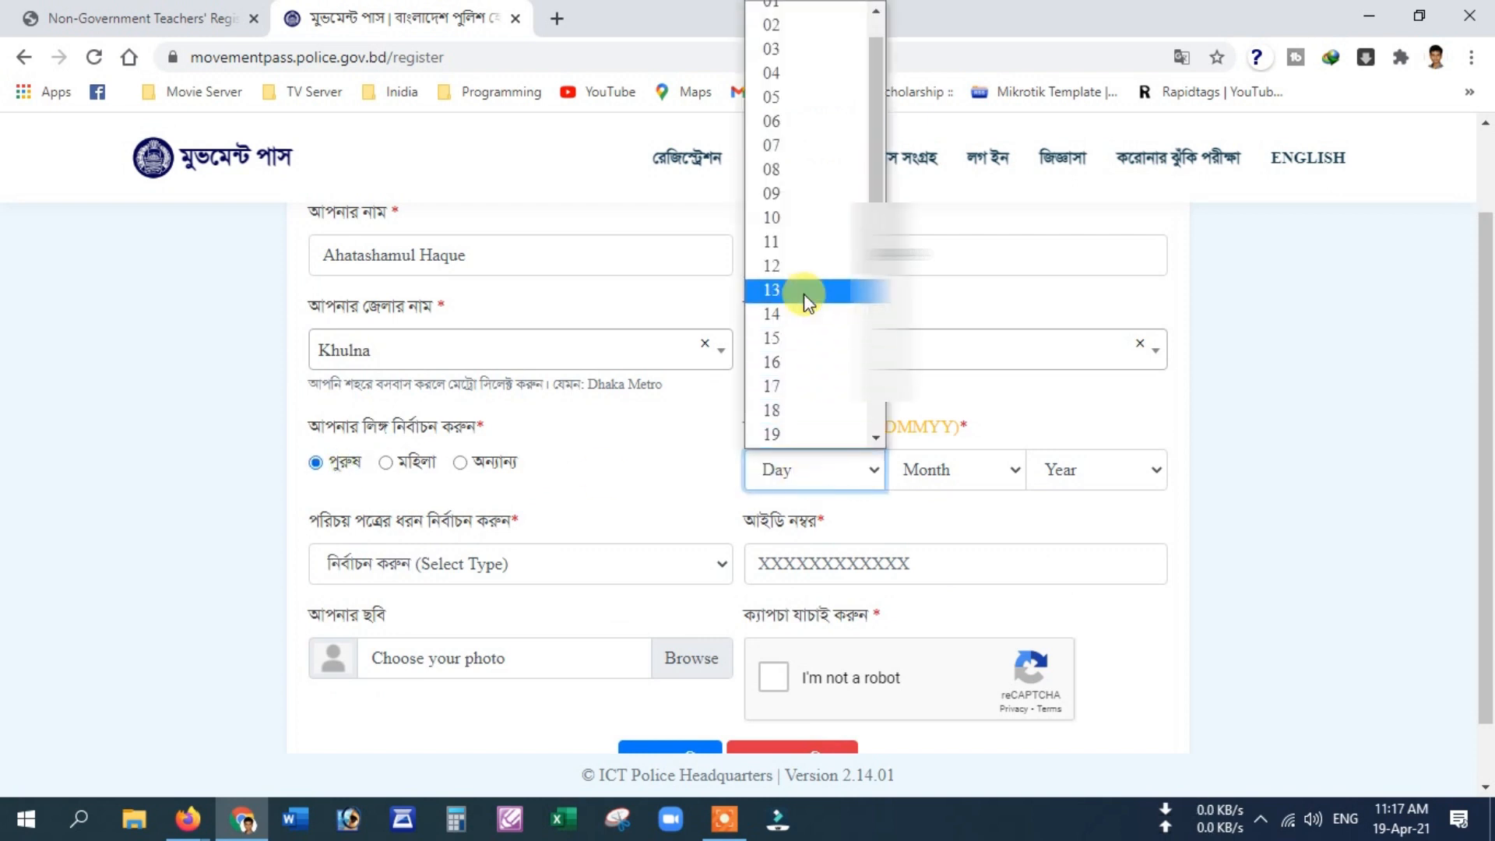
scroll(804, 293, "down", 4)
left_click(780, 289)
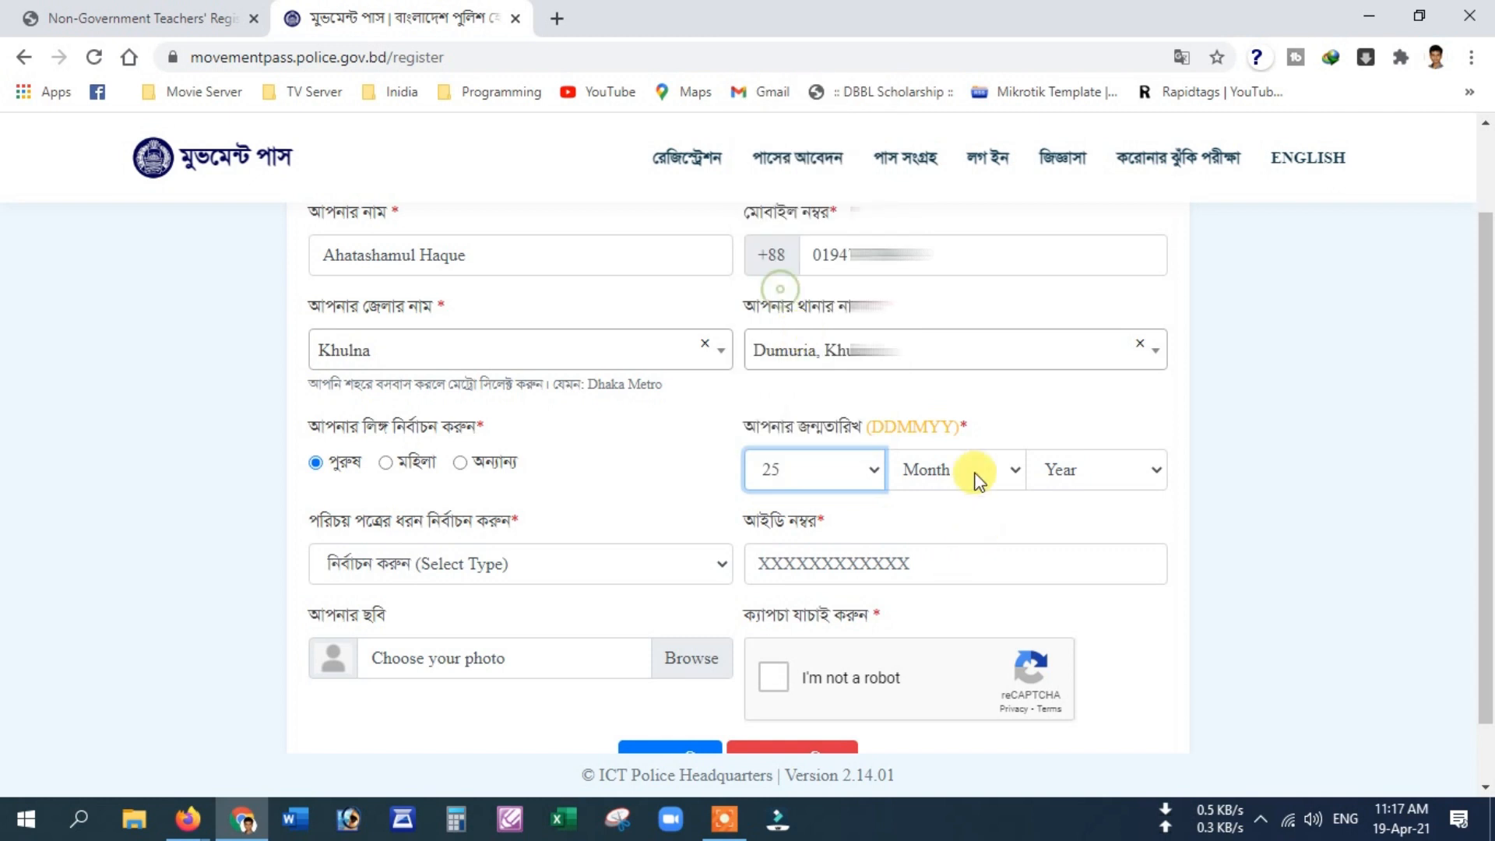
left_click(975, 479)
left_click(961, 315)
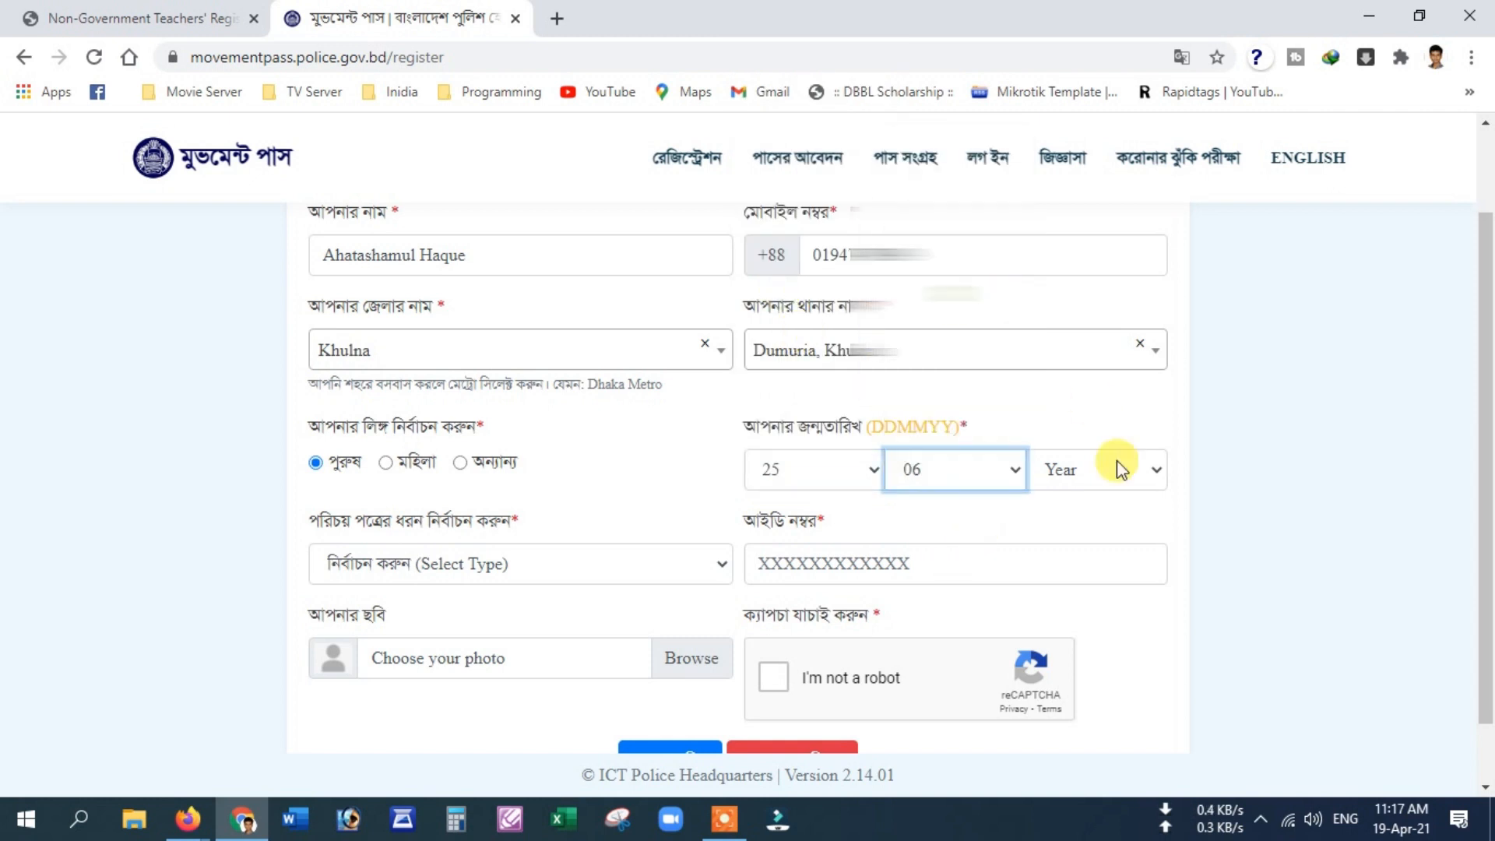
left_click(1109, 470)
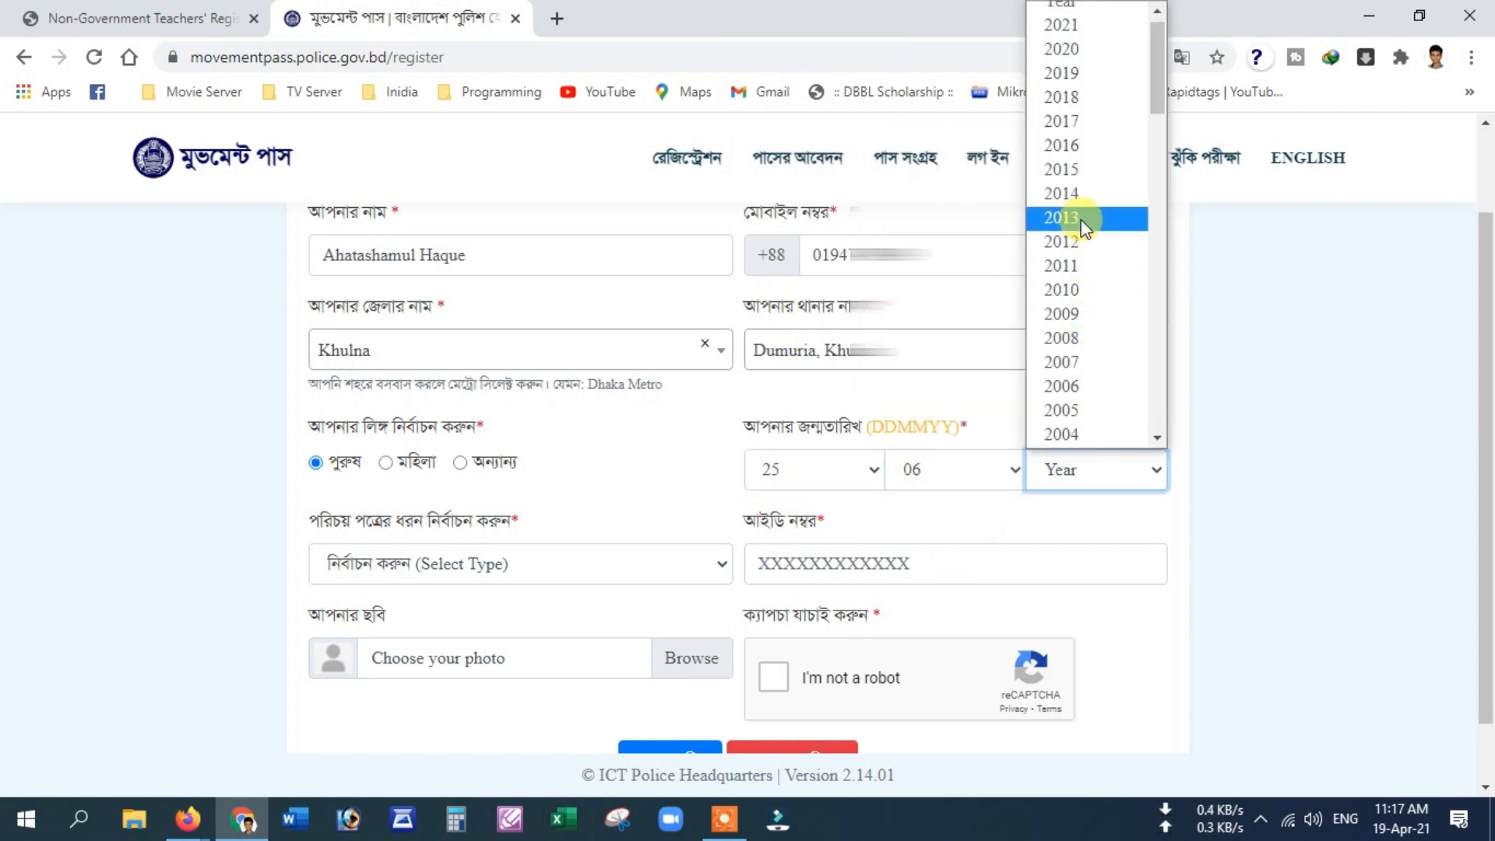
scroll(1082, 228, "down", 3)
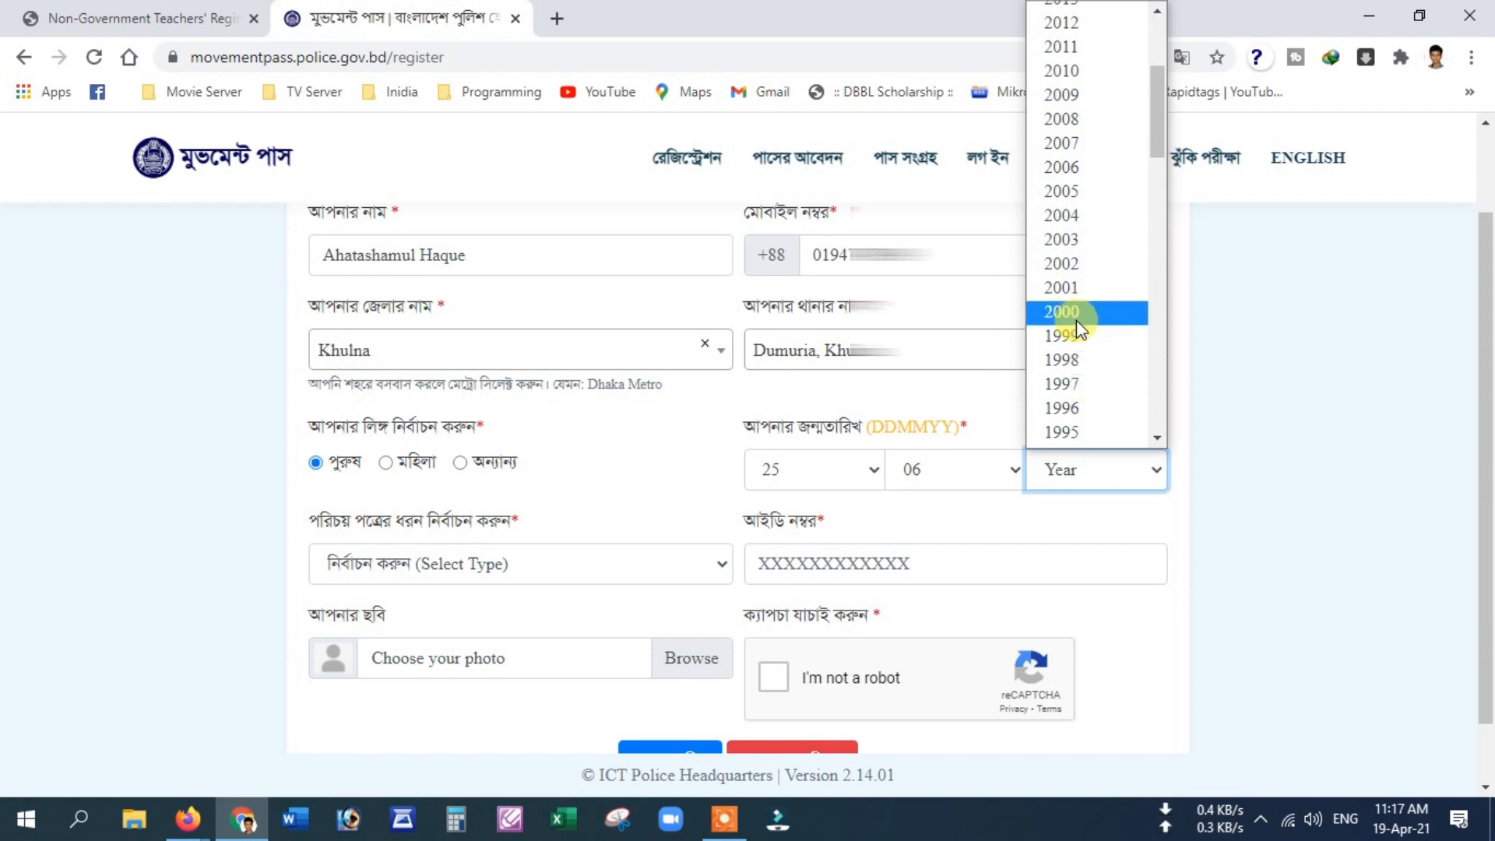
scroll(1076, 320, "down", 3)
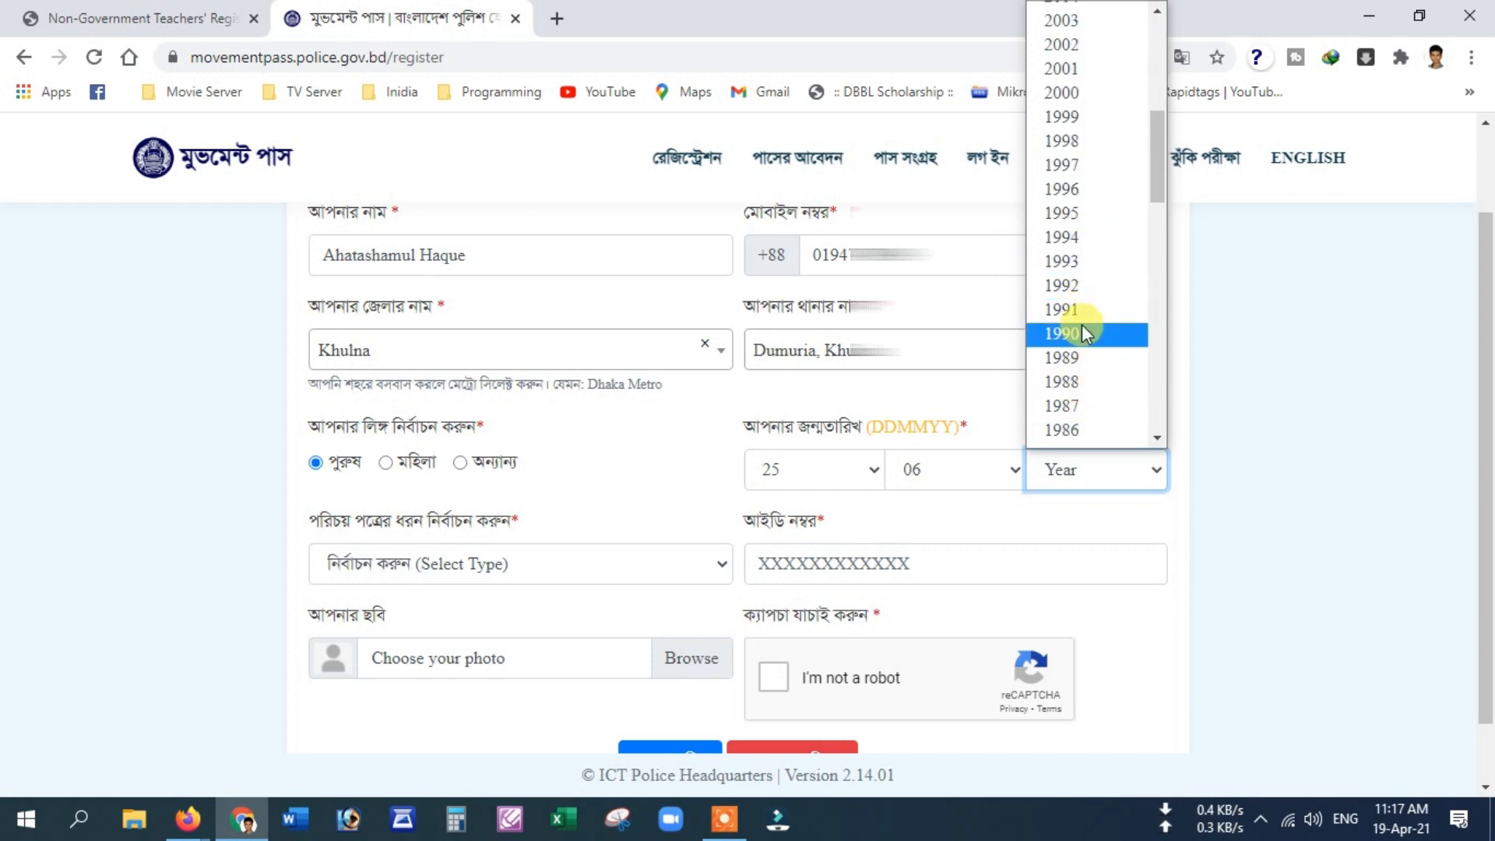
left_click(1082, 237)
Step: Choose NID as the ID type, enter the ID number, and launch Photoshop
left_click(488, 565)
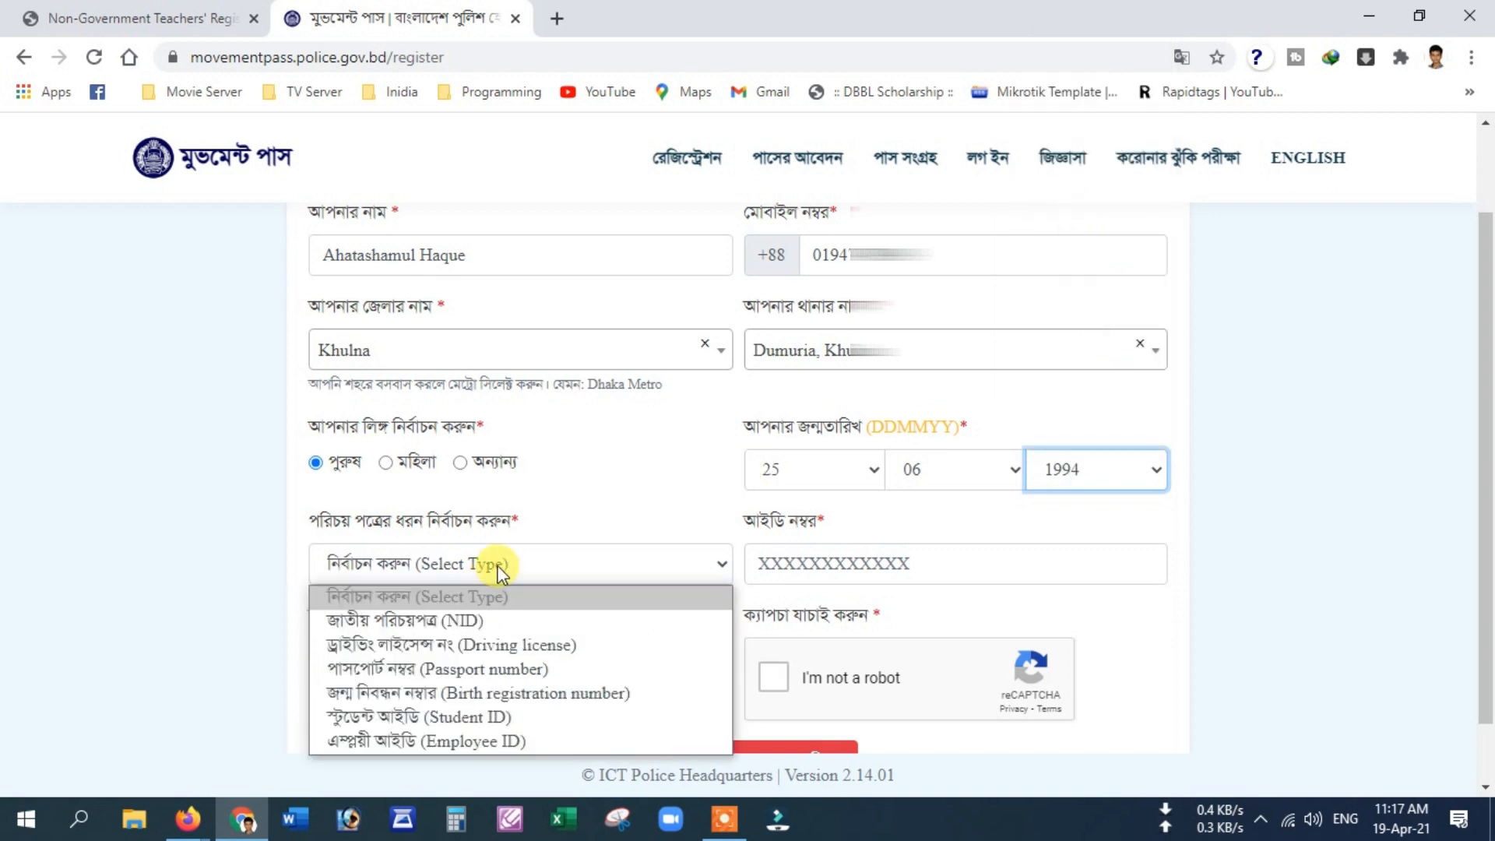
left_click(446, 627)
left_click(831, 563)
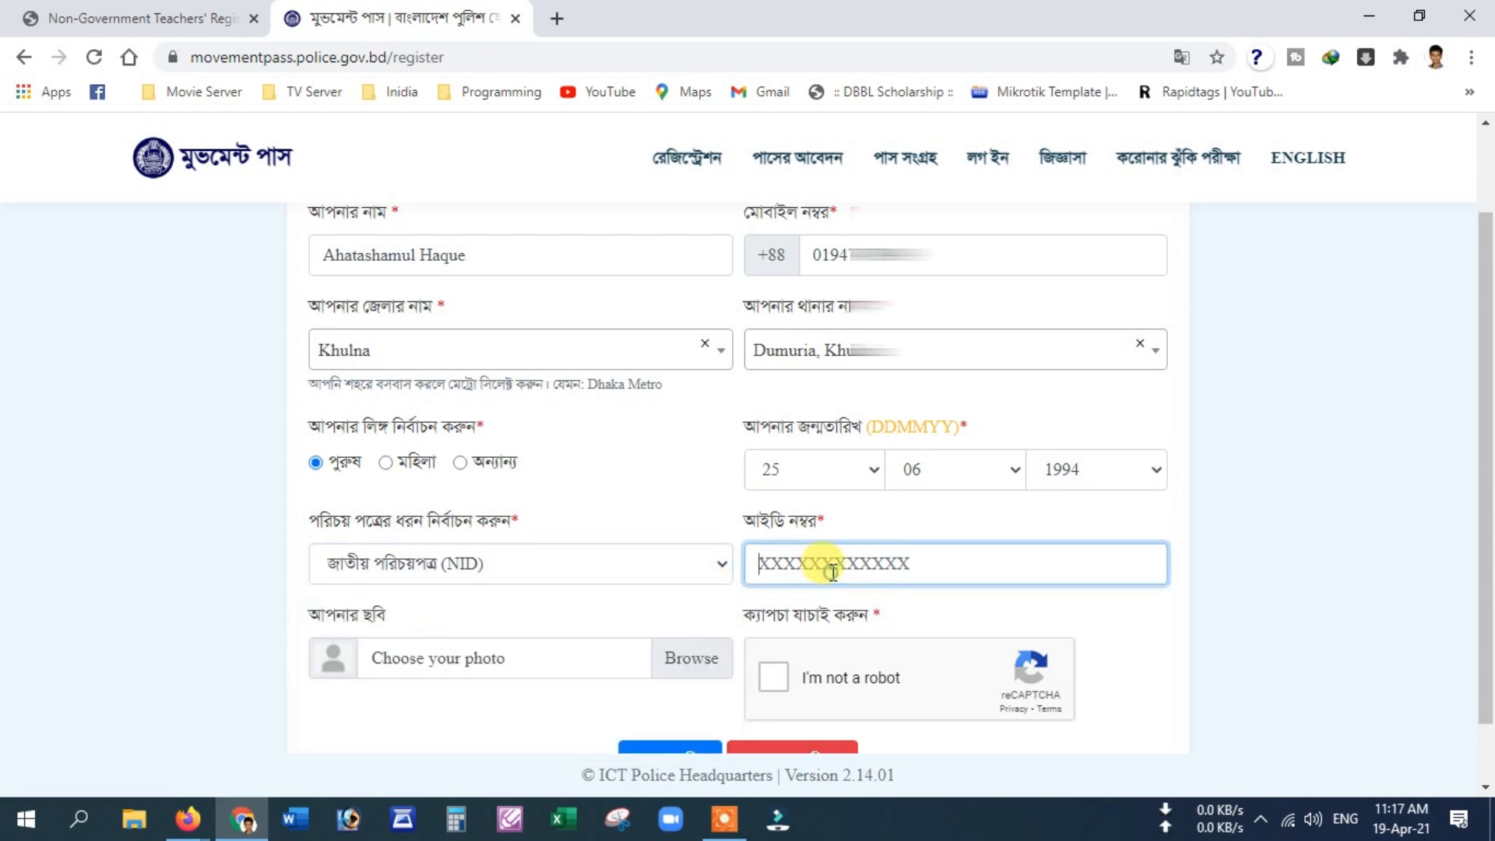
type("30")
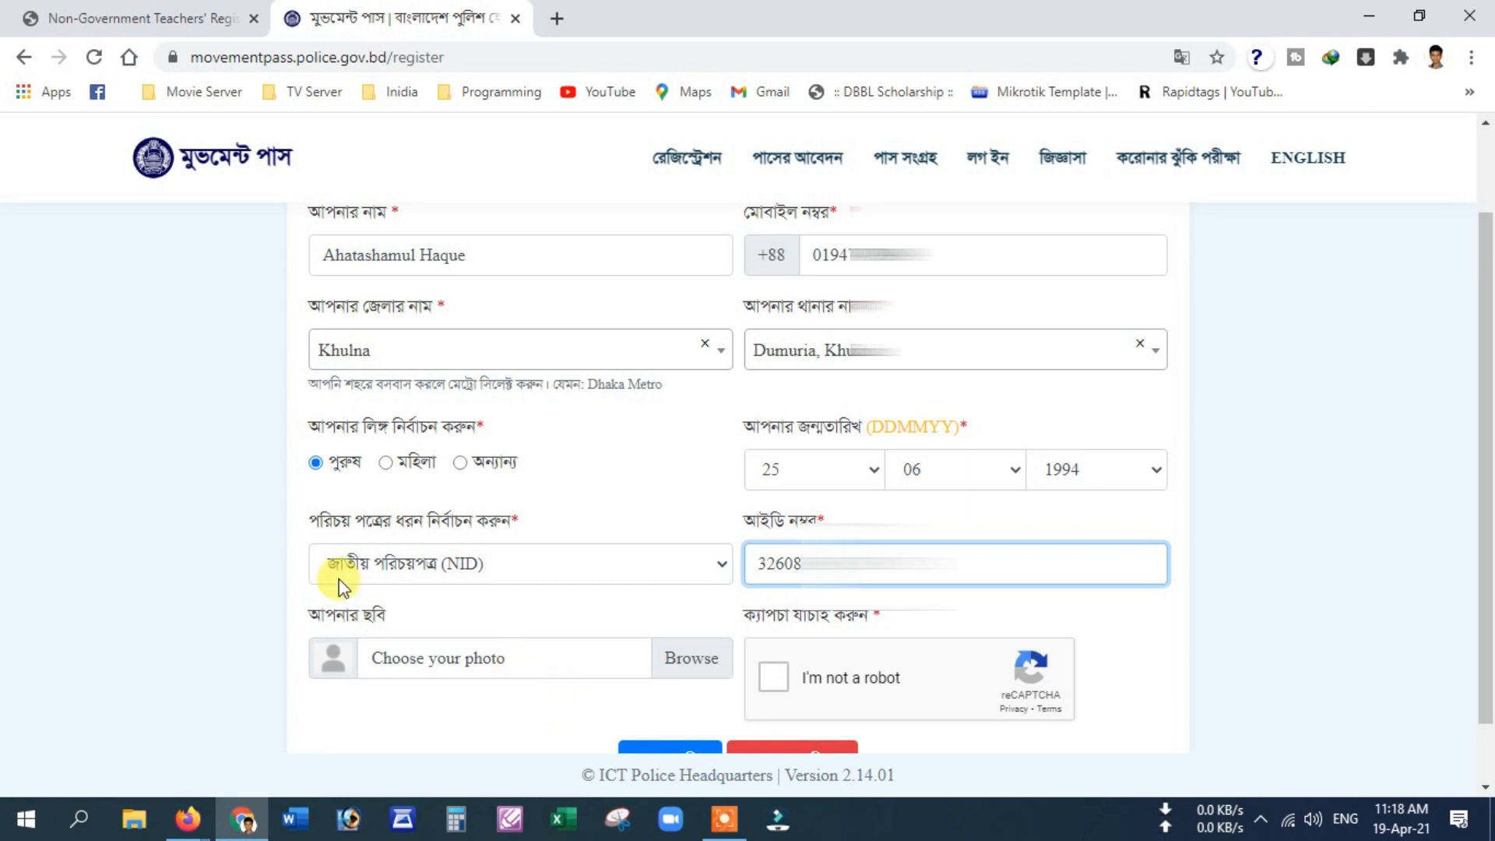
left_click(342, 821)
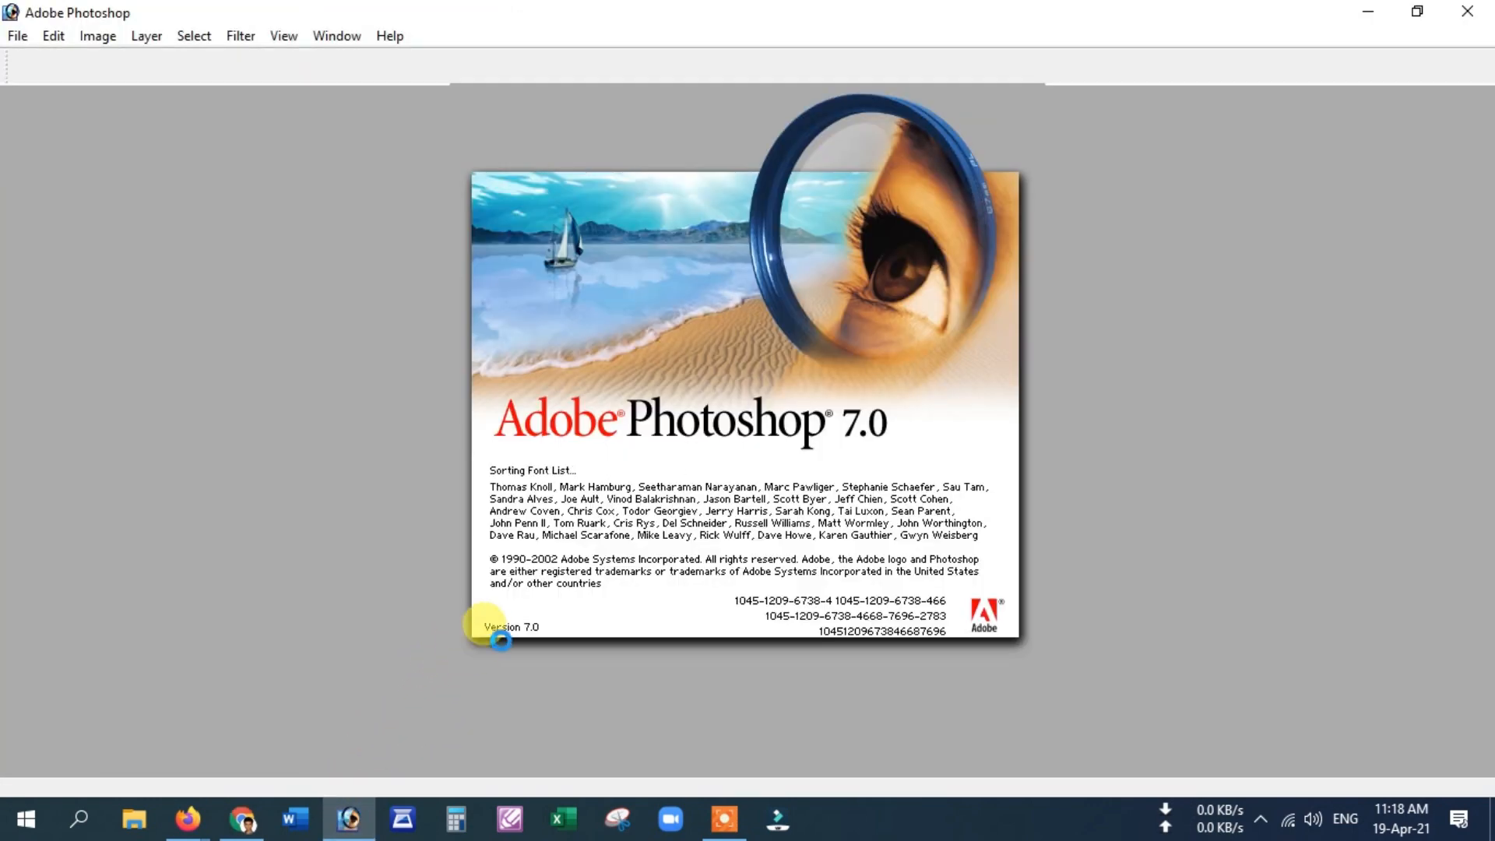
Step: Scan the applicant's photo into Photoshop through File > Import > Epson Scan 2
left_click(17, 35)
mouse_move(146, 345)
left_click(405, 401)
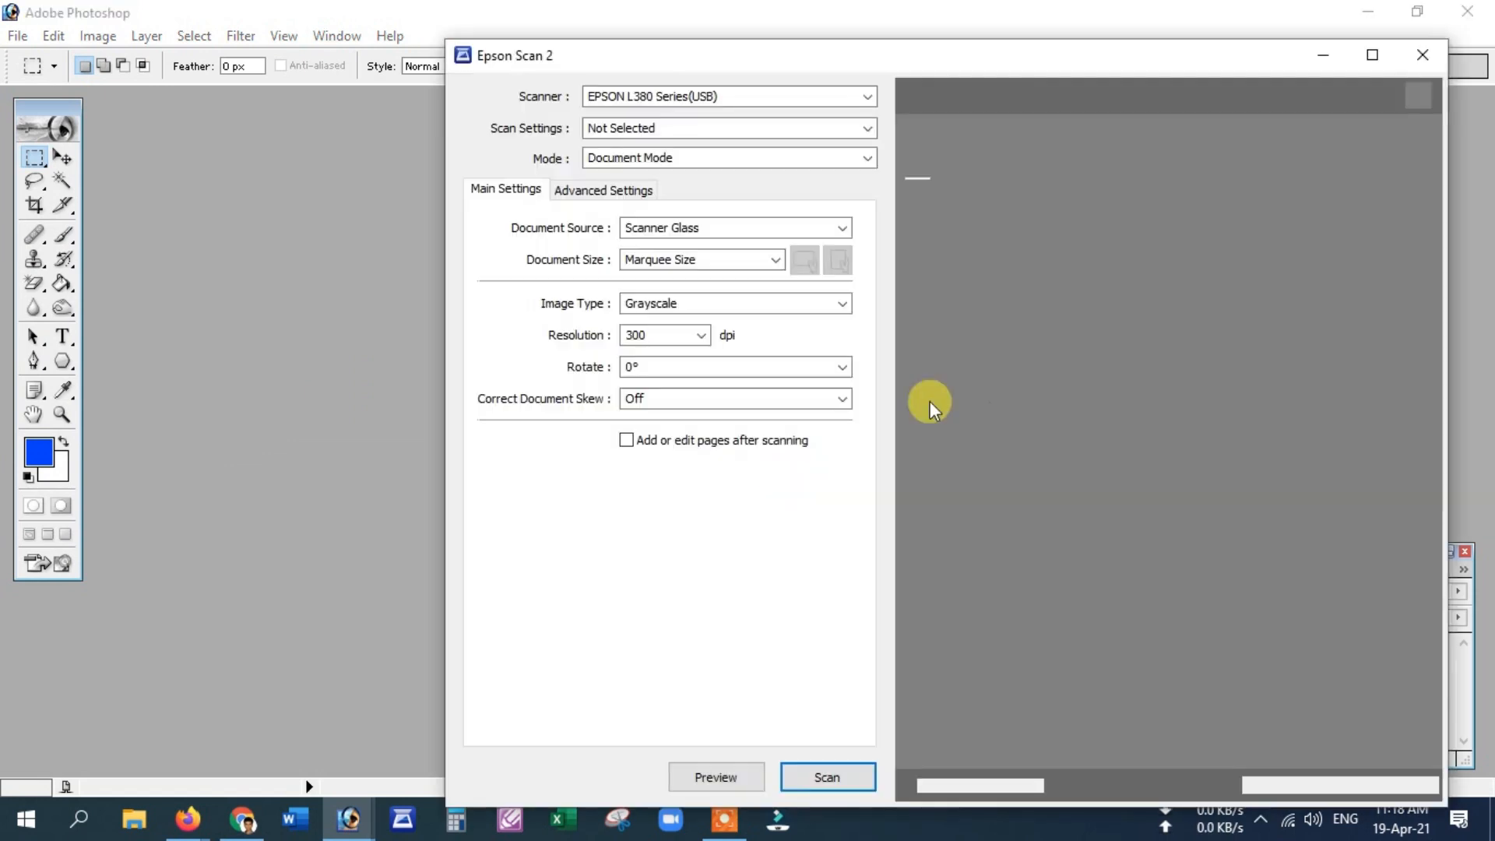
left_click(829, 775)
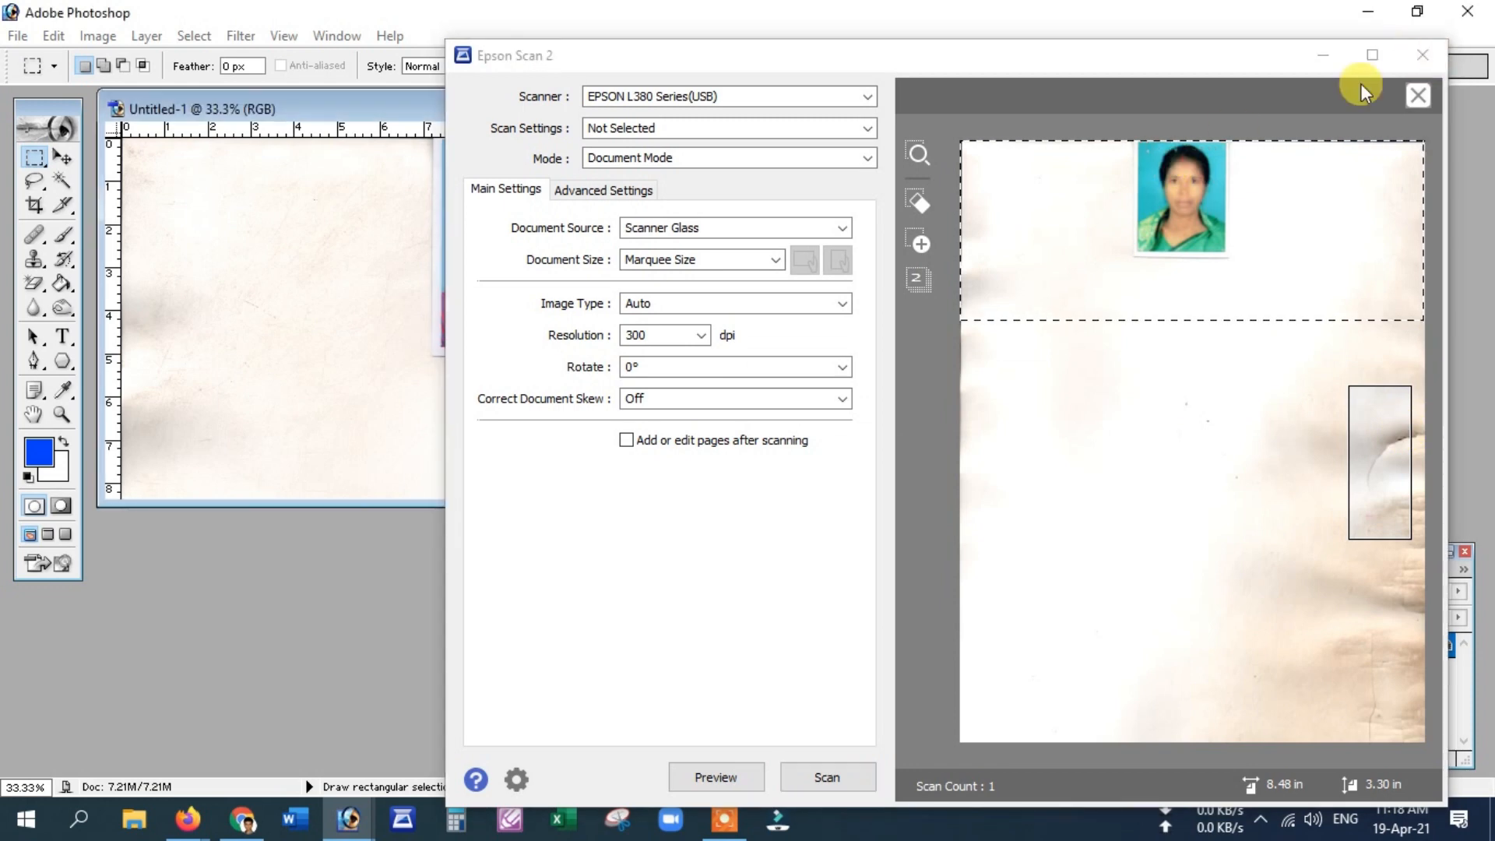
left_click(1423, 54)
Step: Crop the scan to the face and save it as a JPEG on the Desktop
left_click(34, 205)
left_click_drag(440, 142, 608, 312)
key("Return")
left_click(18, 36)
left_click(67, 237)
left_click(373, 225)
key("Return")
key("Return")
left_click(245, 819)
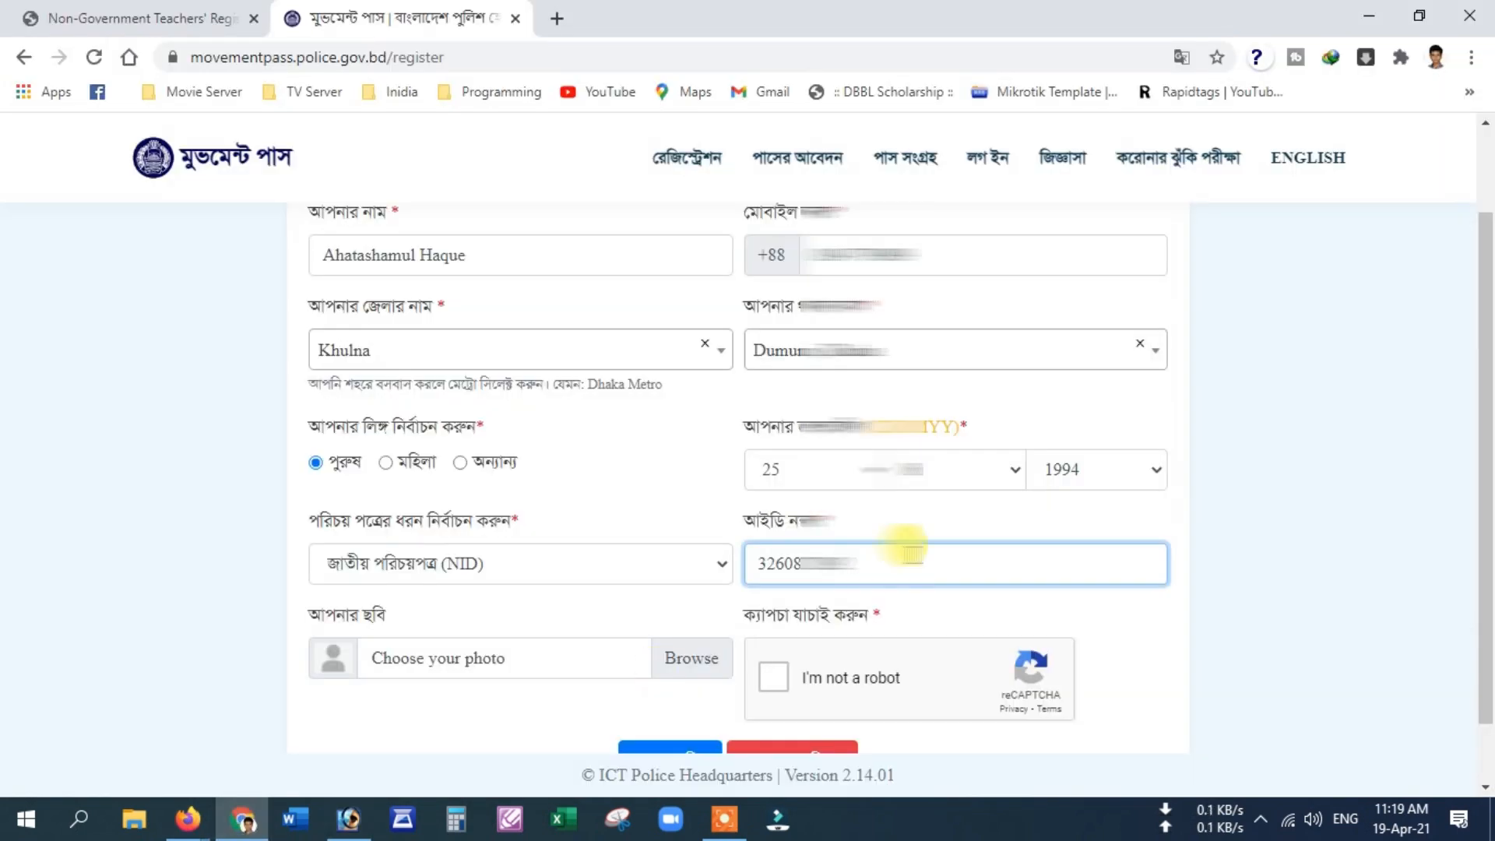
Step: Attach 1.jpg as the applicant's photo and tick the "I'm not a robot" captcha
left_click(674, 658)
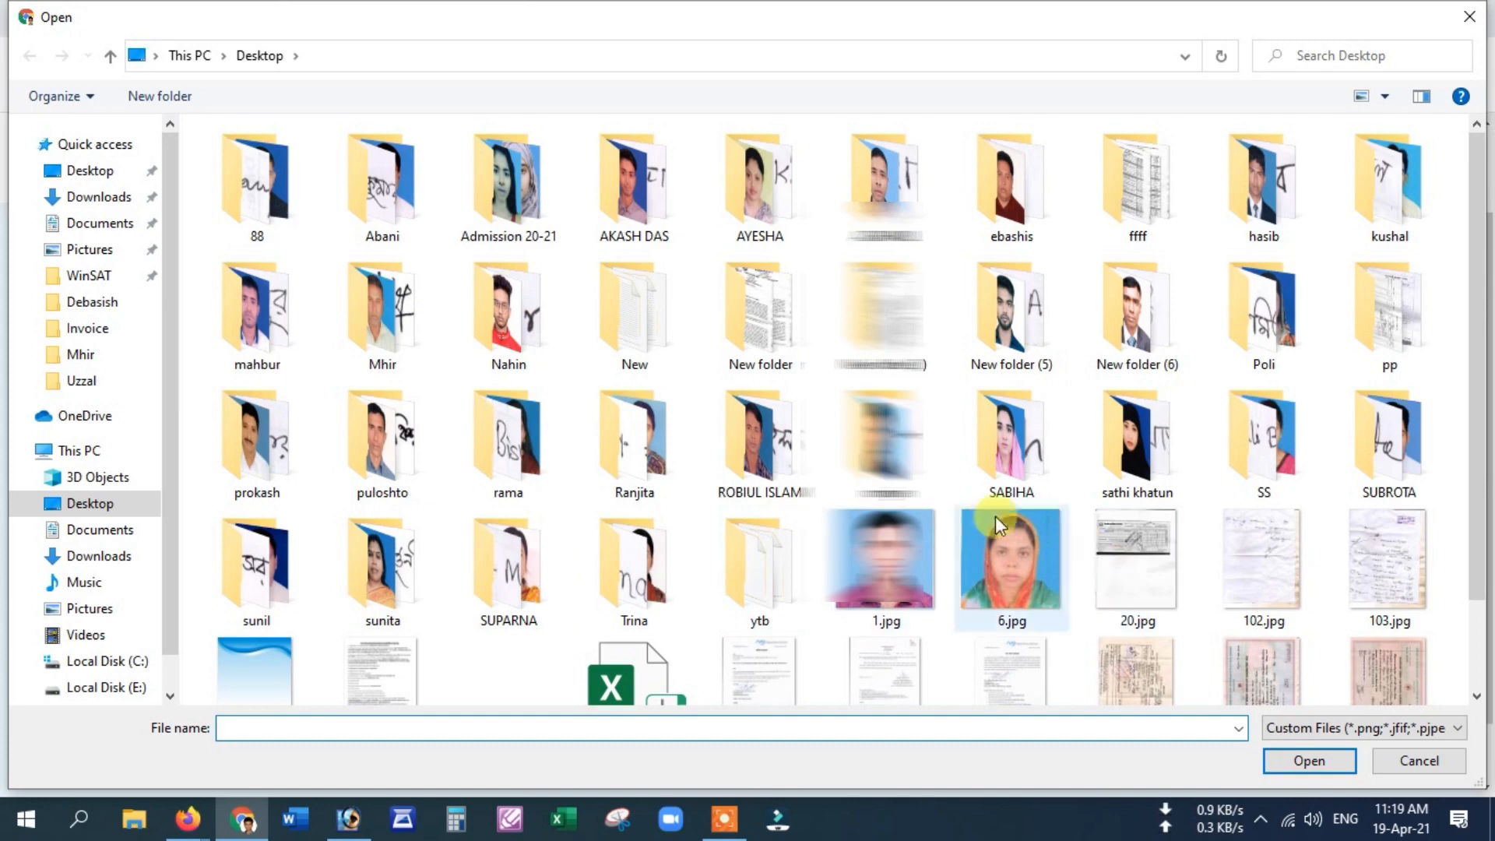
scroll(707, 521, "down", 2)
double_click(847, 482)
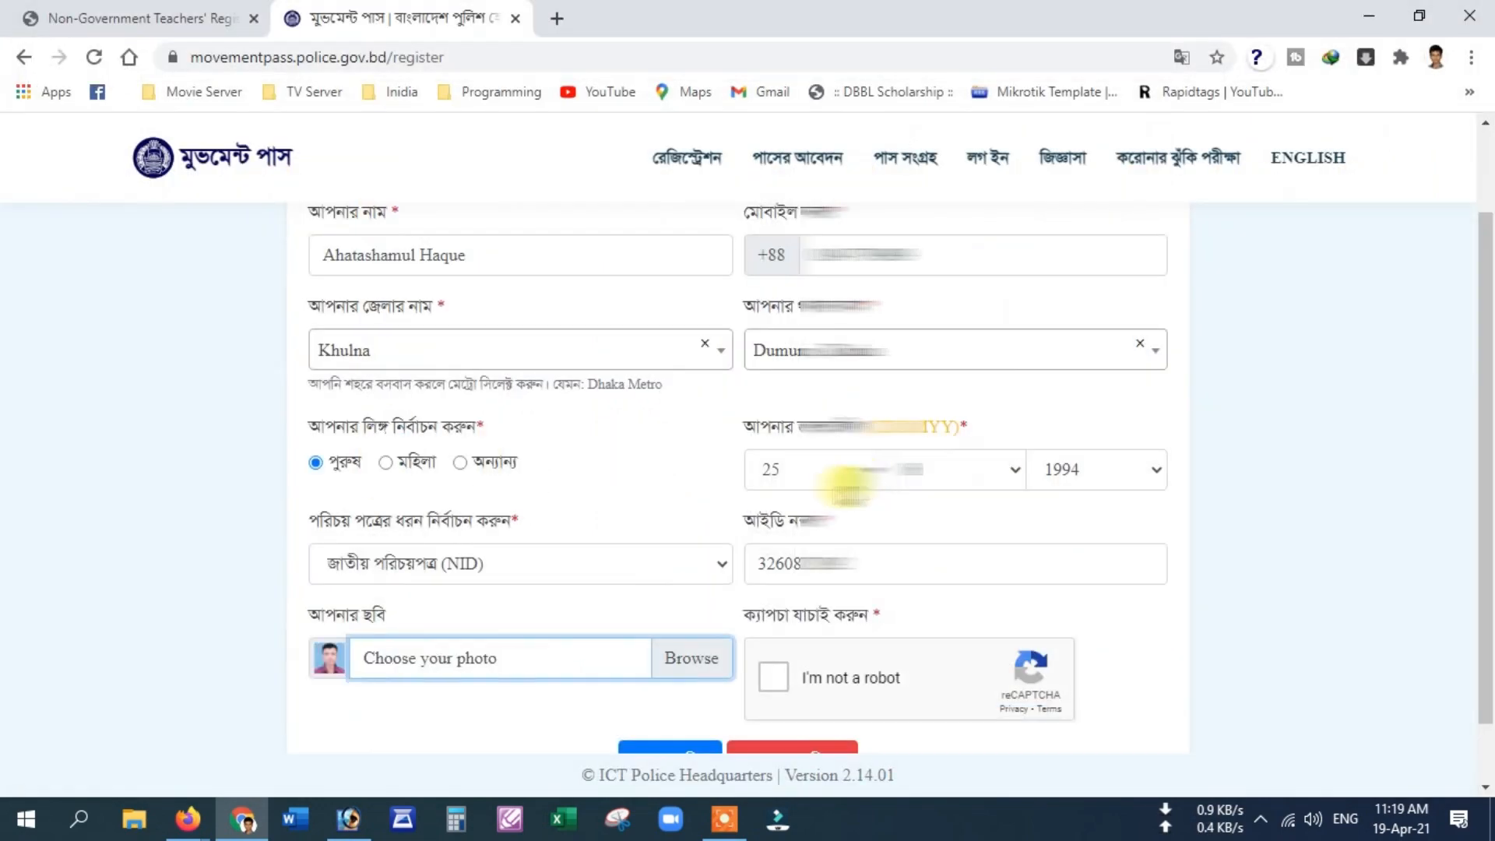
scroll(724, 584, "down", 1)
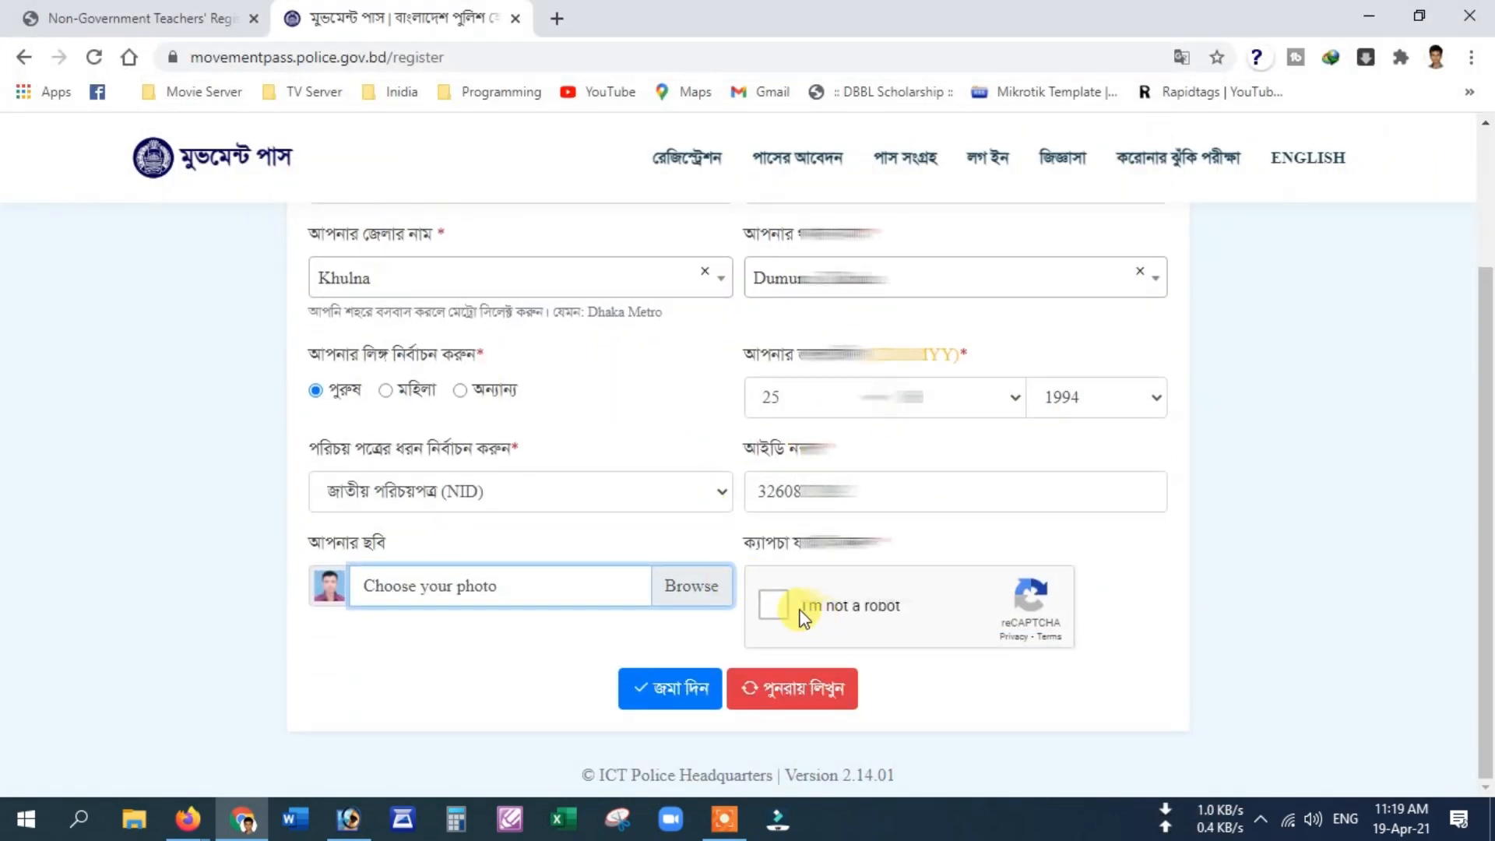
left_click(775, 608)
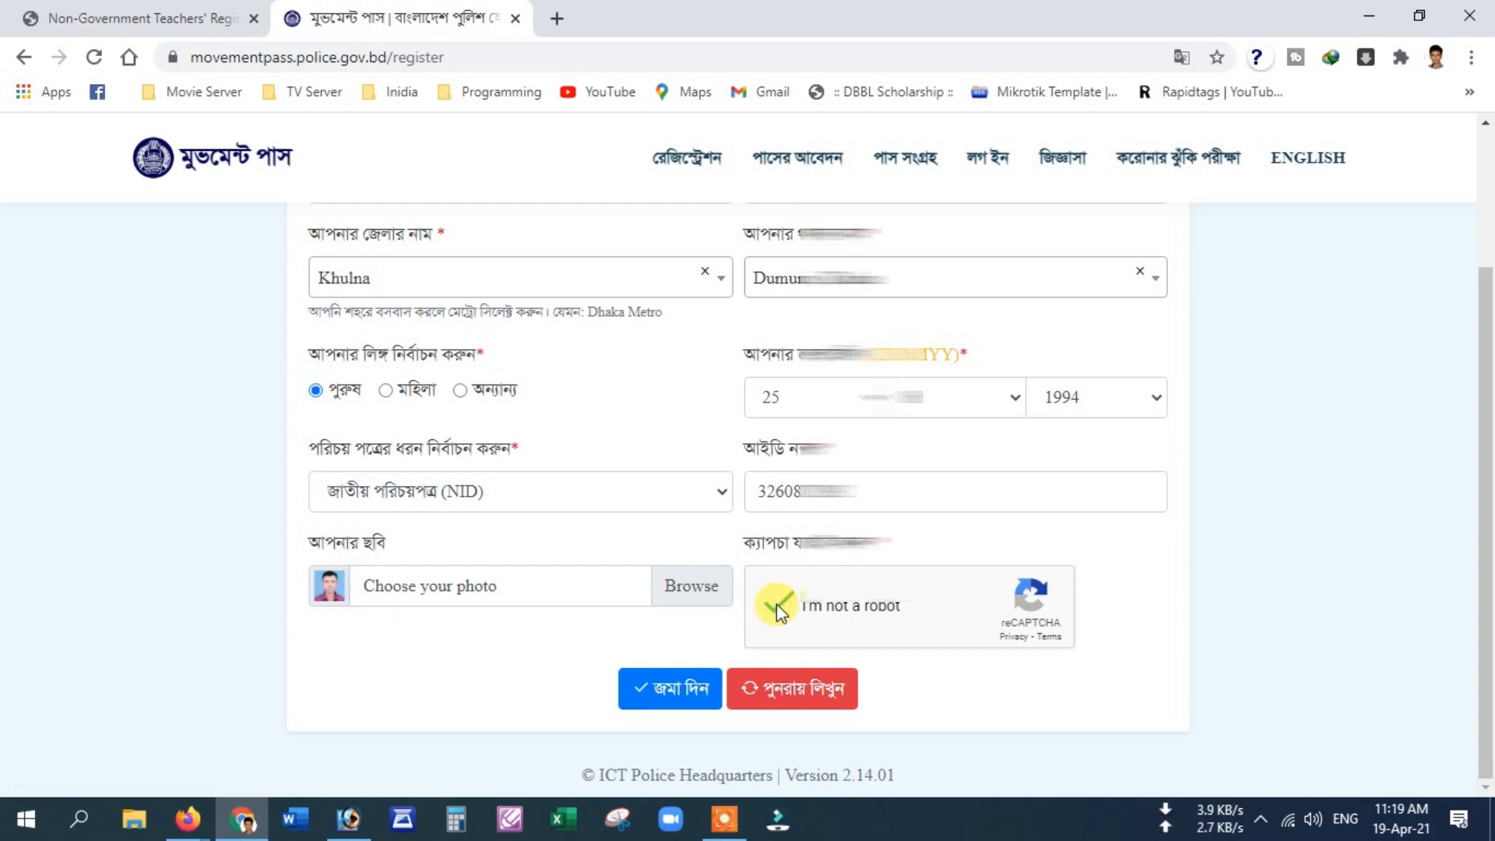
Step: Submit the registration with জমা দিন, then choose পাসের আবেদন on the welcome page
left_click(671, 696)
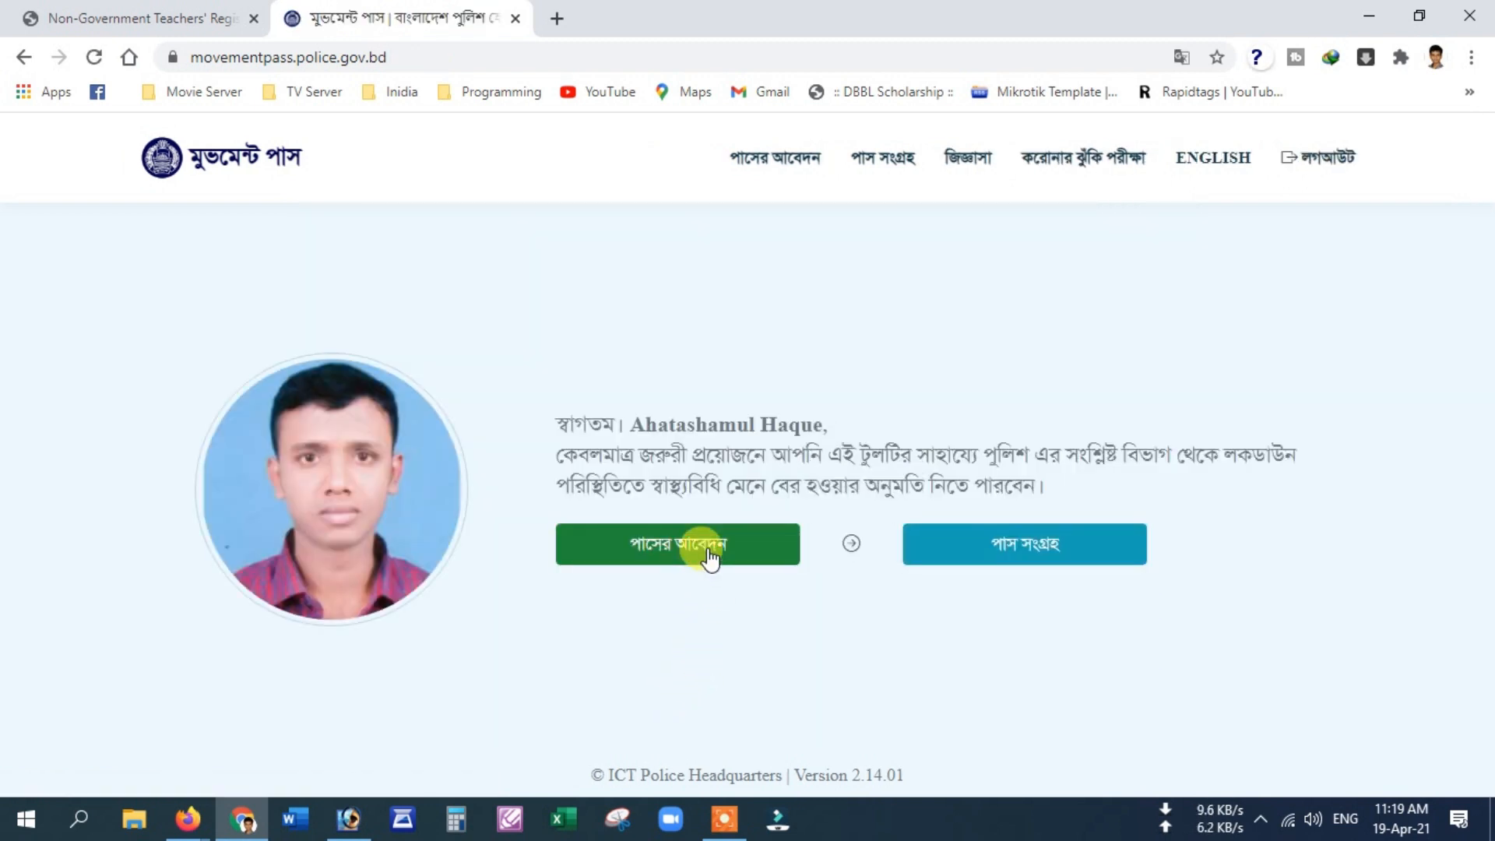
left_click(707, 552)
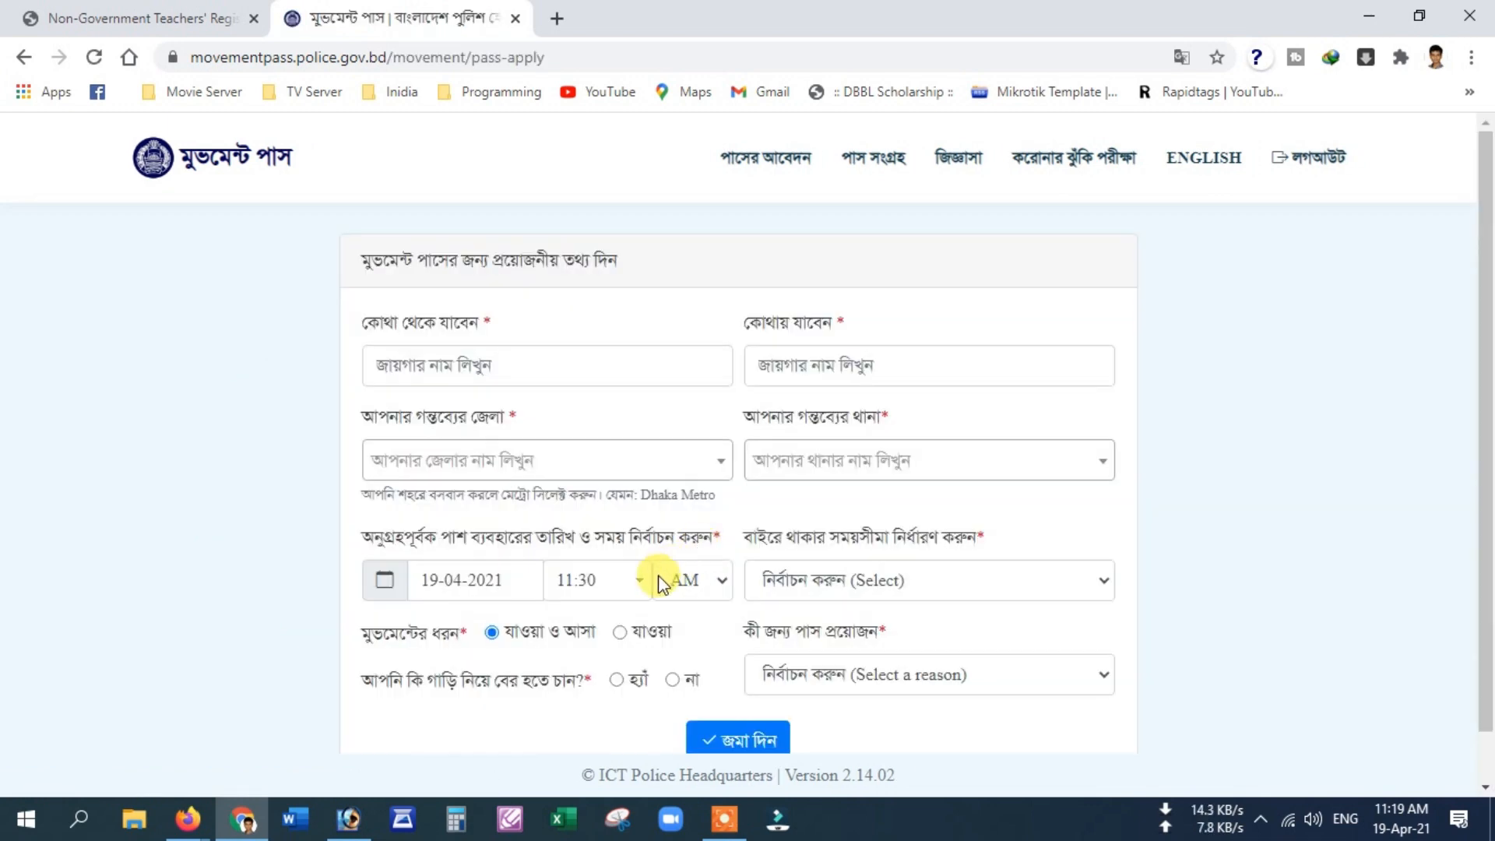
Step: Enter Khulna as the departure location and Dhaka as the destination
left_click(616, 375)
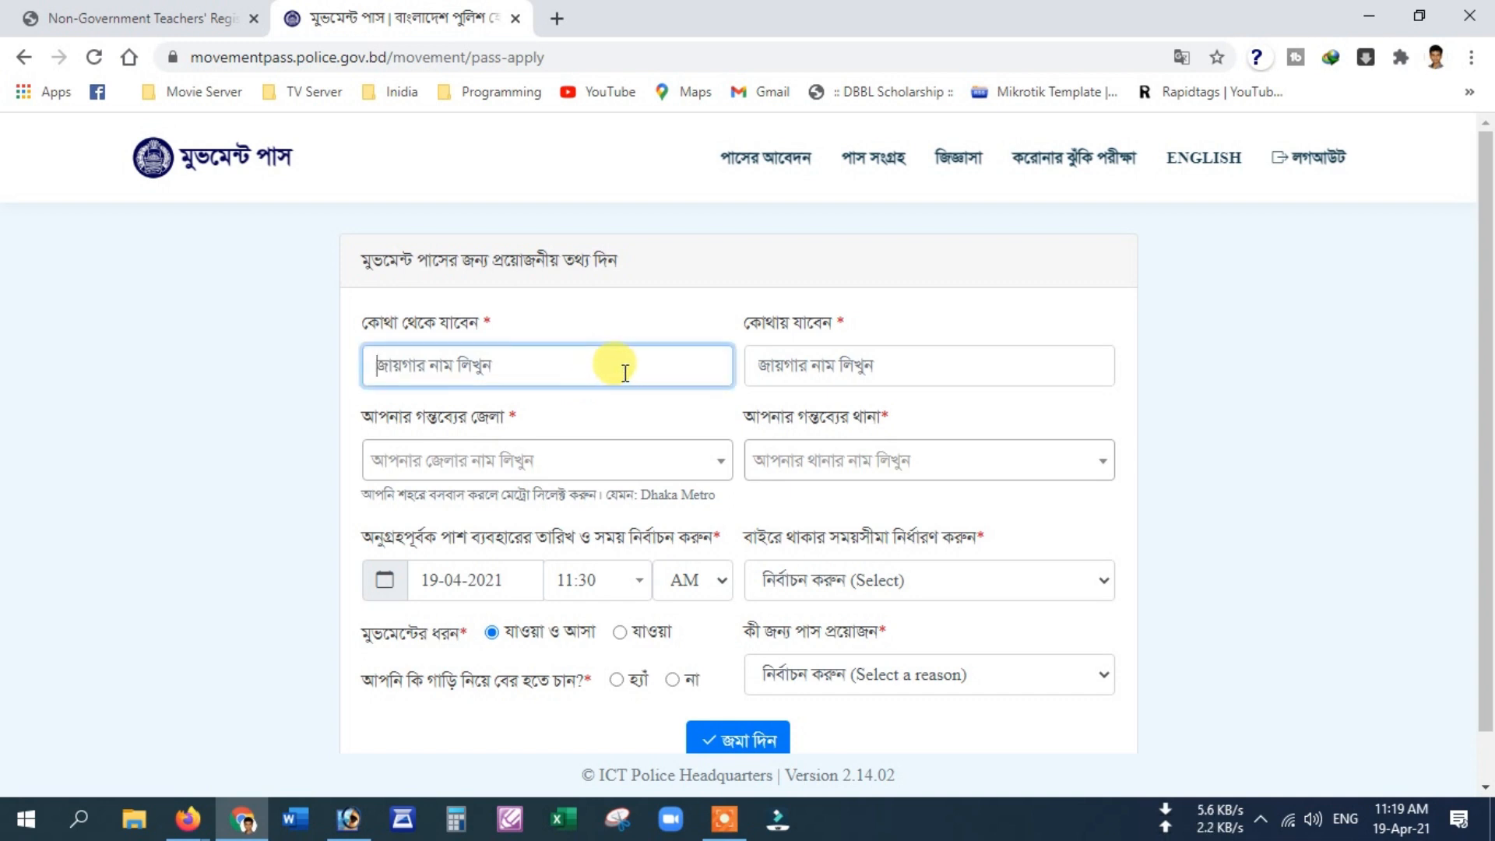
type("Khulna")
key("Tab")
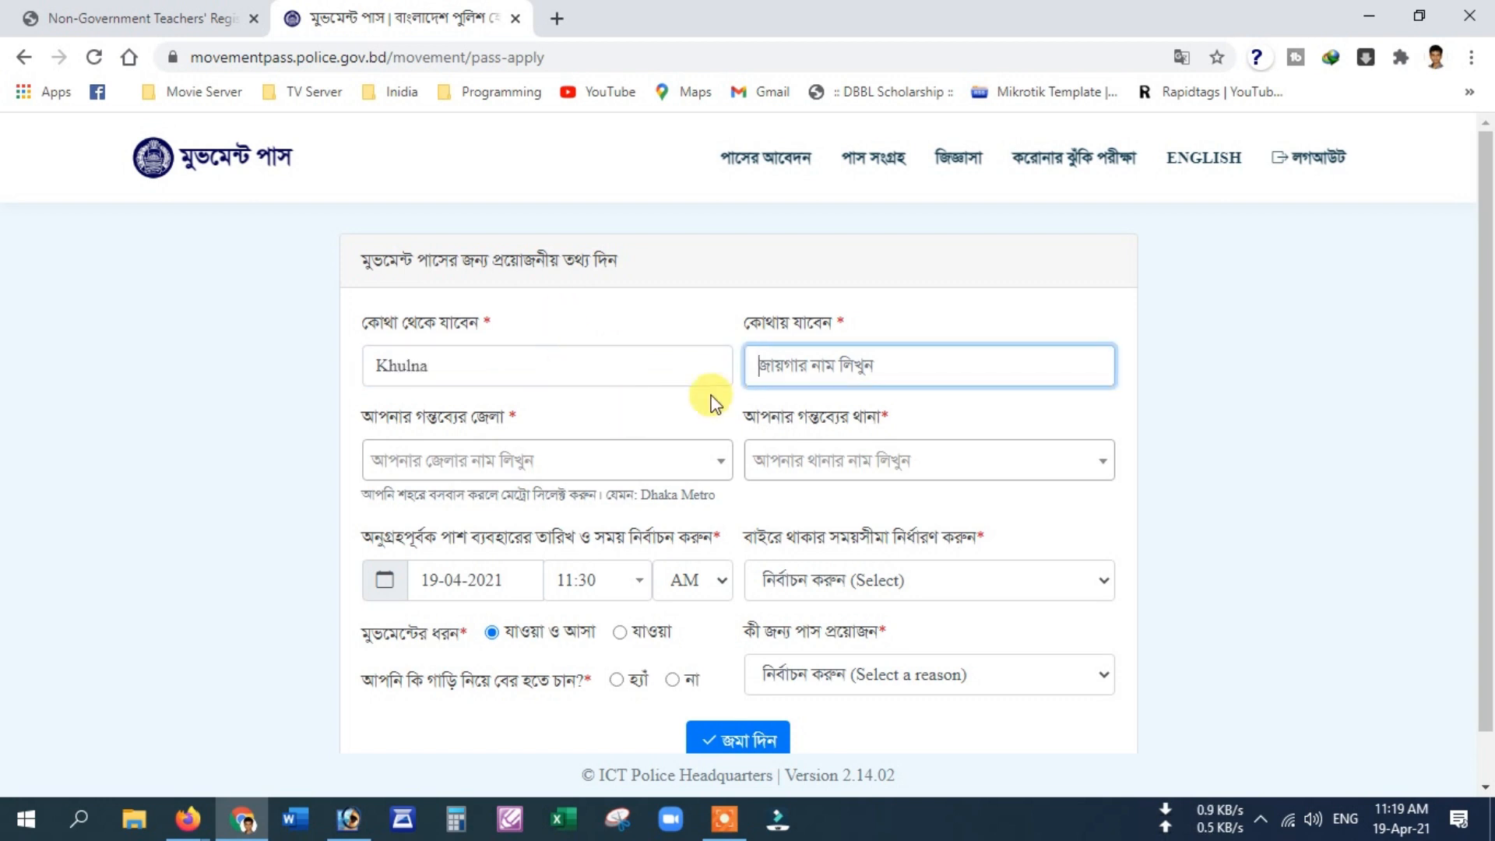
type("Dhaka")
Step: Choose Dhaka as the destination district and Savar, Dhaka as the thana
left_click(516, 460)
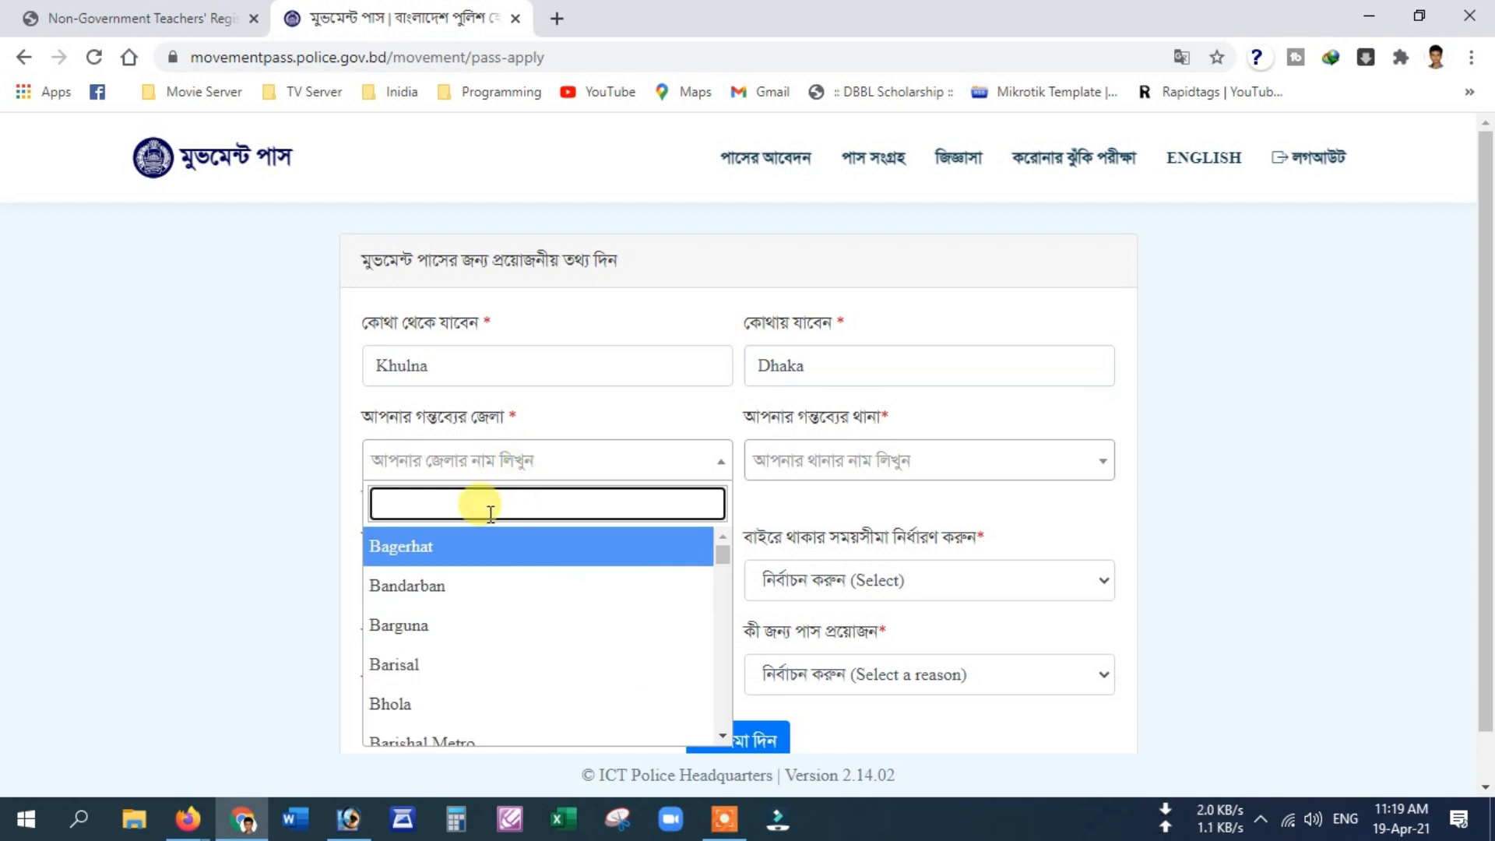
type("dha")
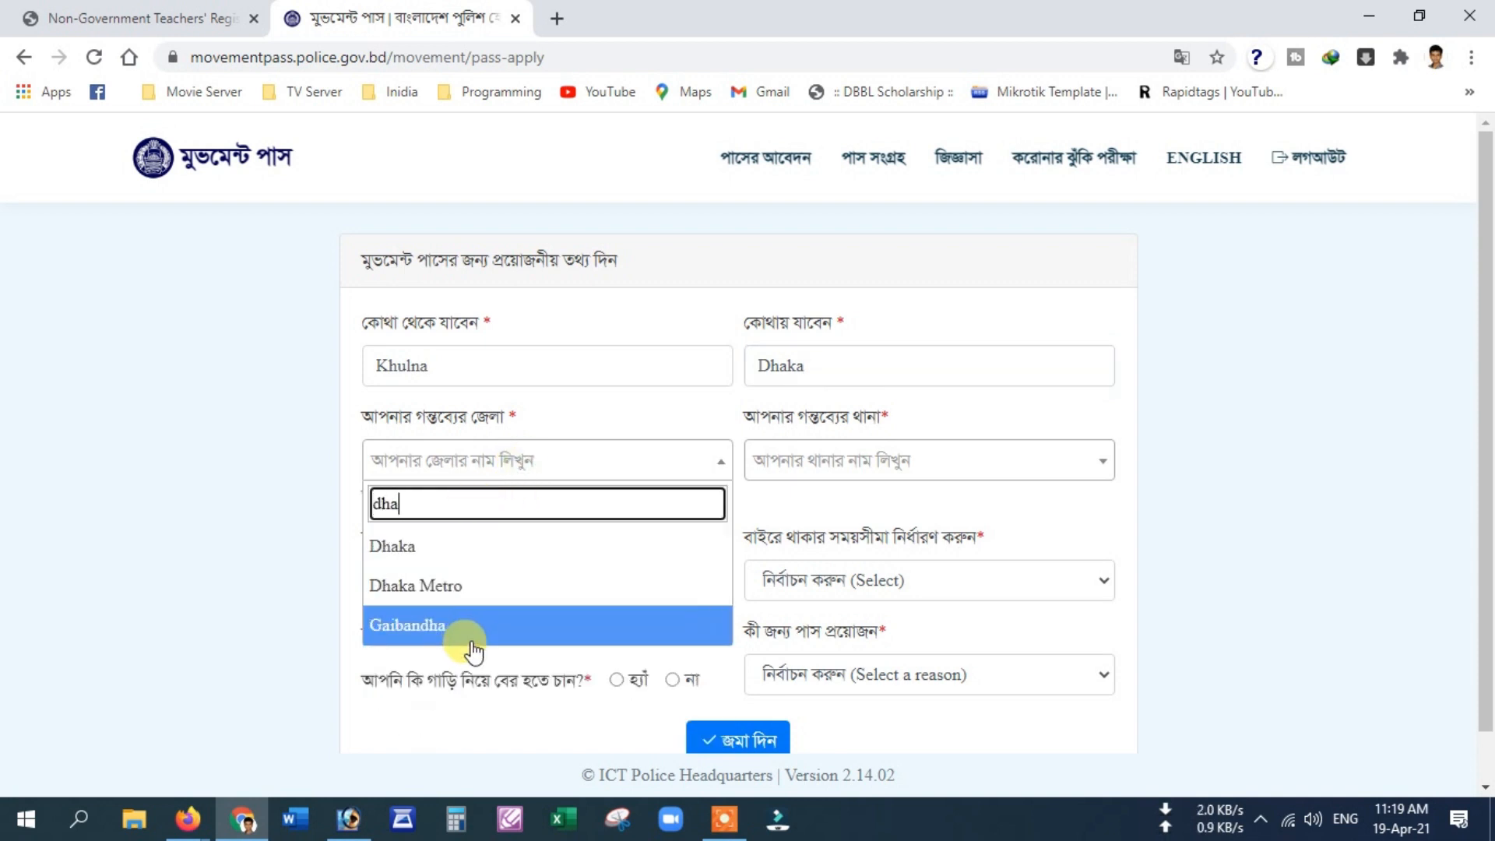
left_click(456, 547)
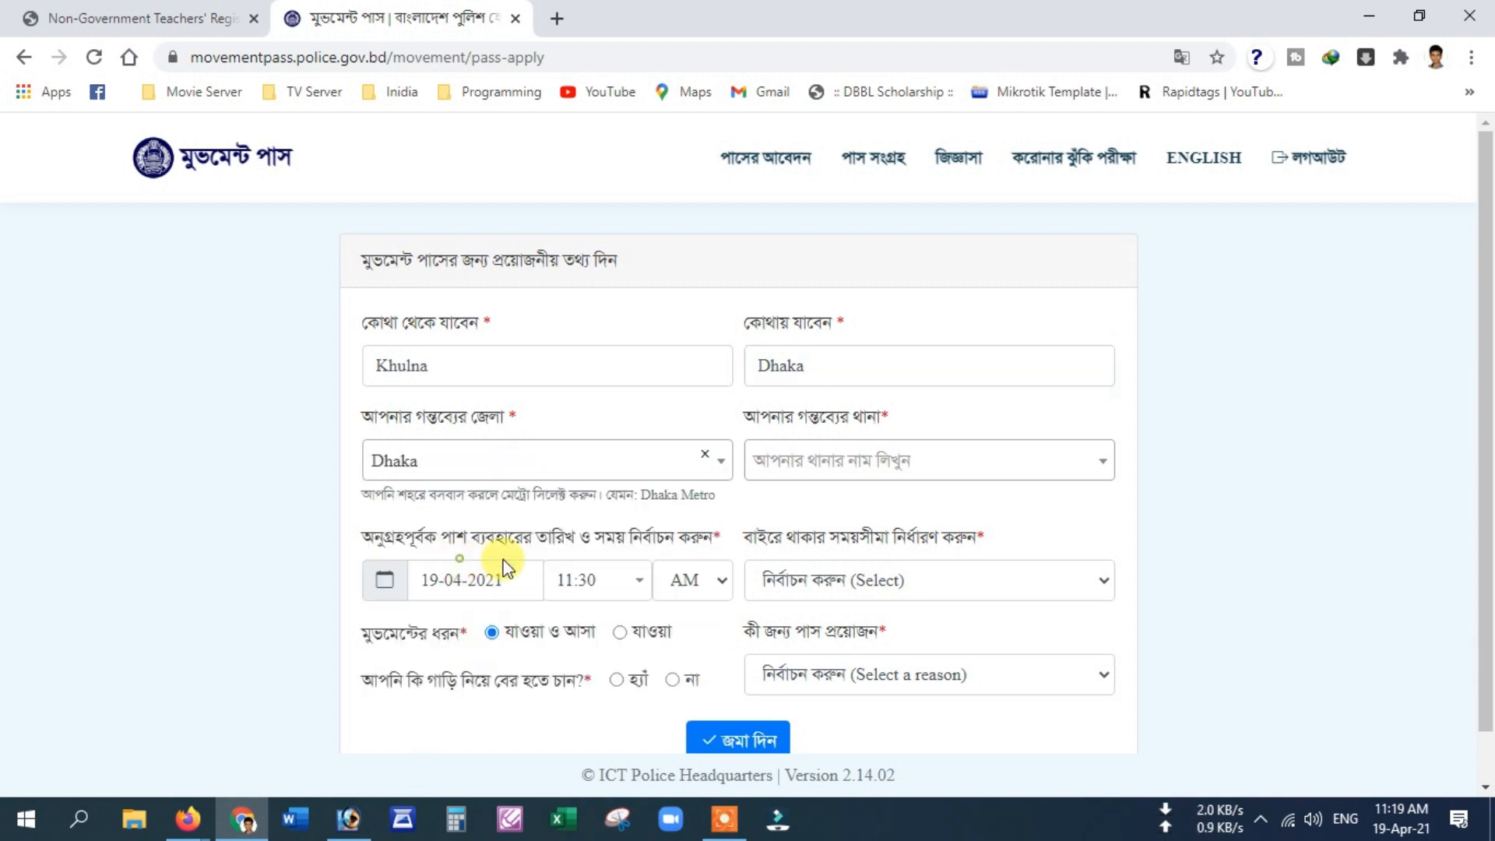
left_click(982, 473)
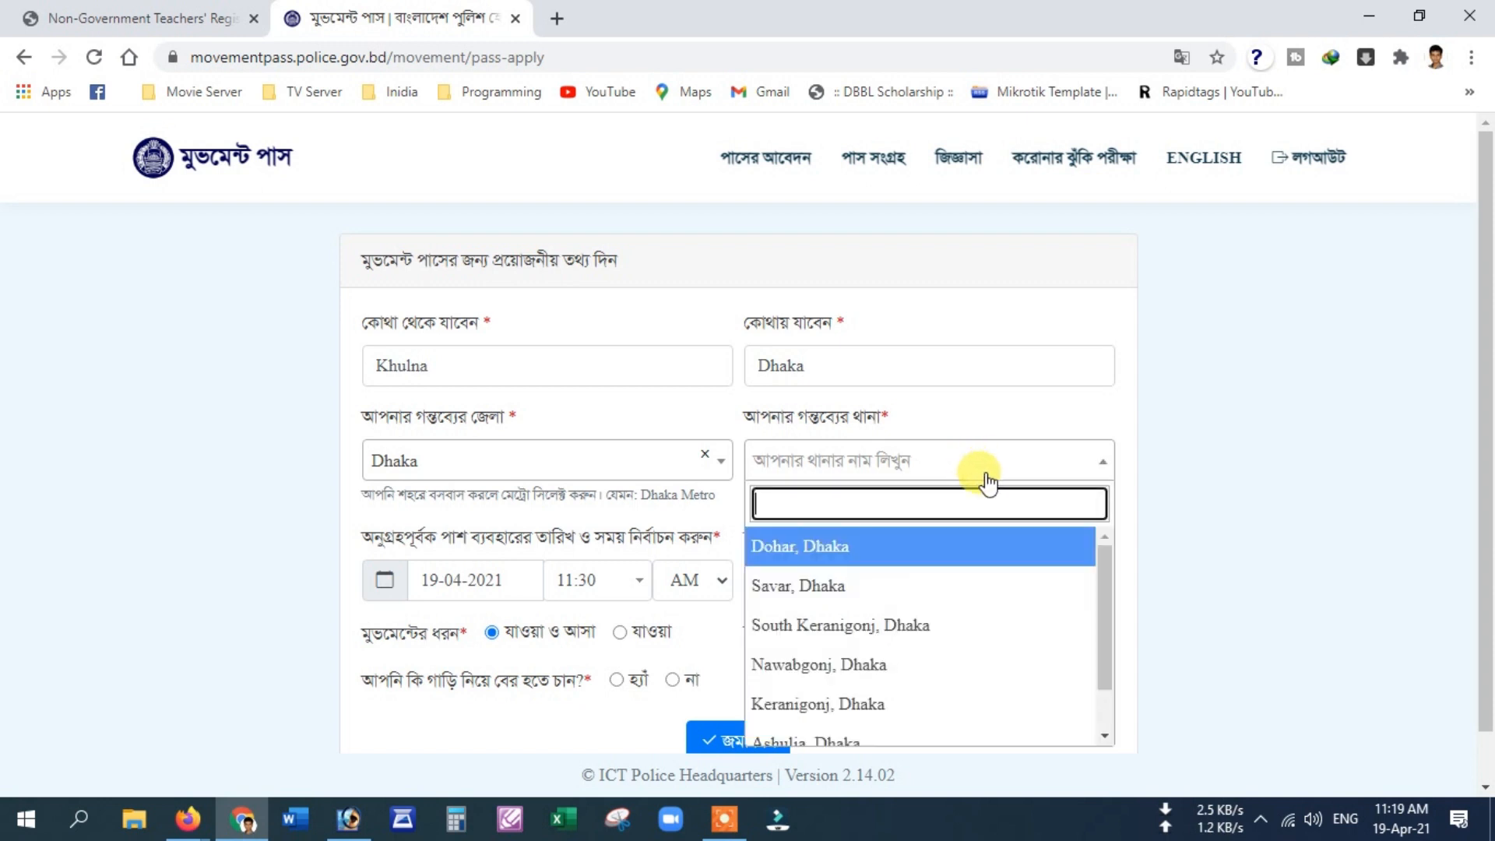
left_click(841, 587)
scroll(490, 573, "down", 1)
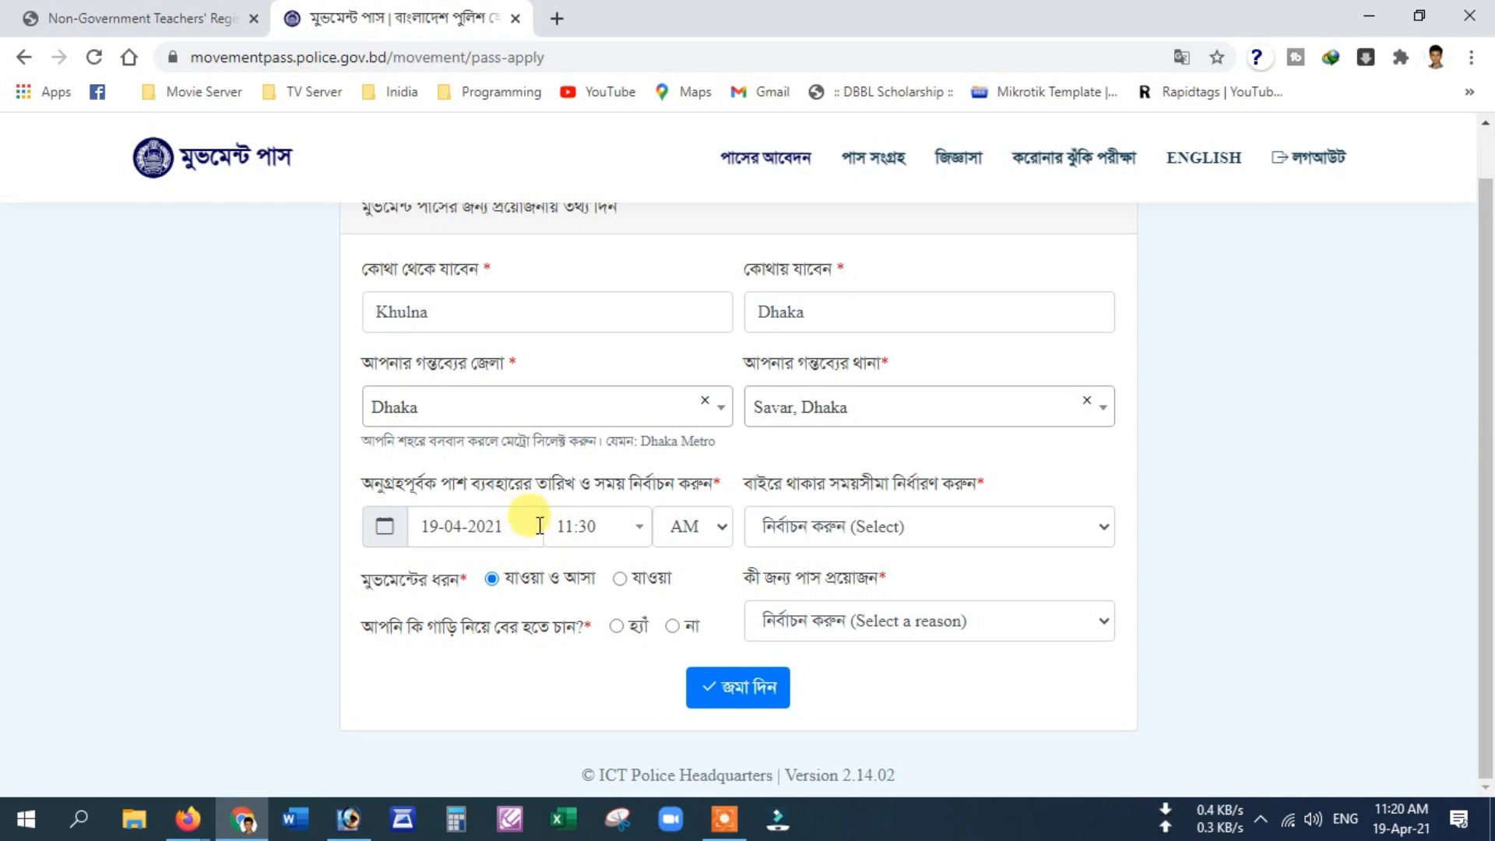
left_click(542, 523)
Step: Set the travel date to 20-04-2021 and the time to 09:30 AM
left_click(515, 441)
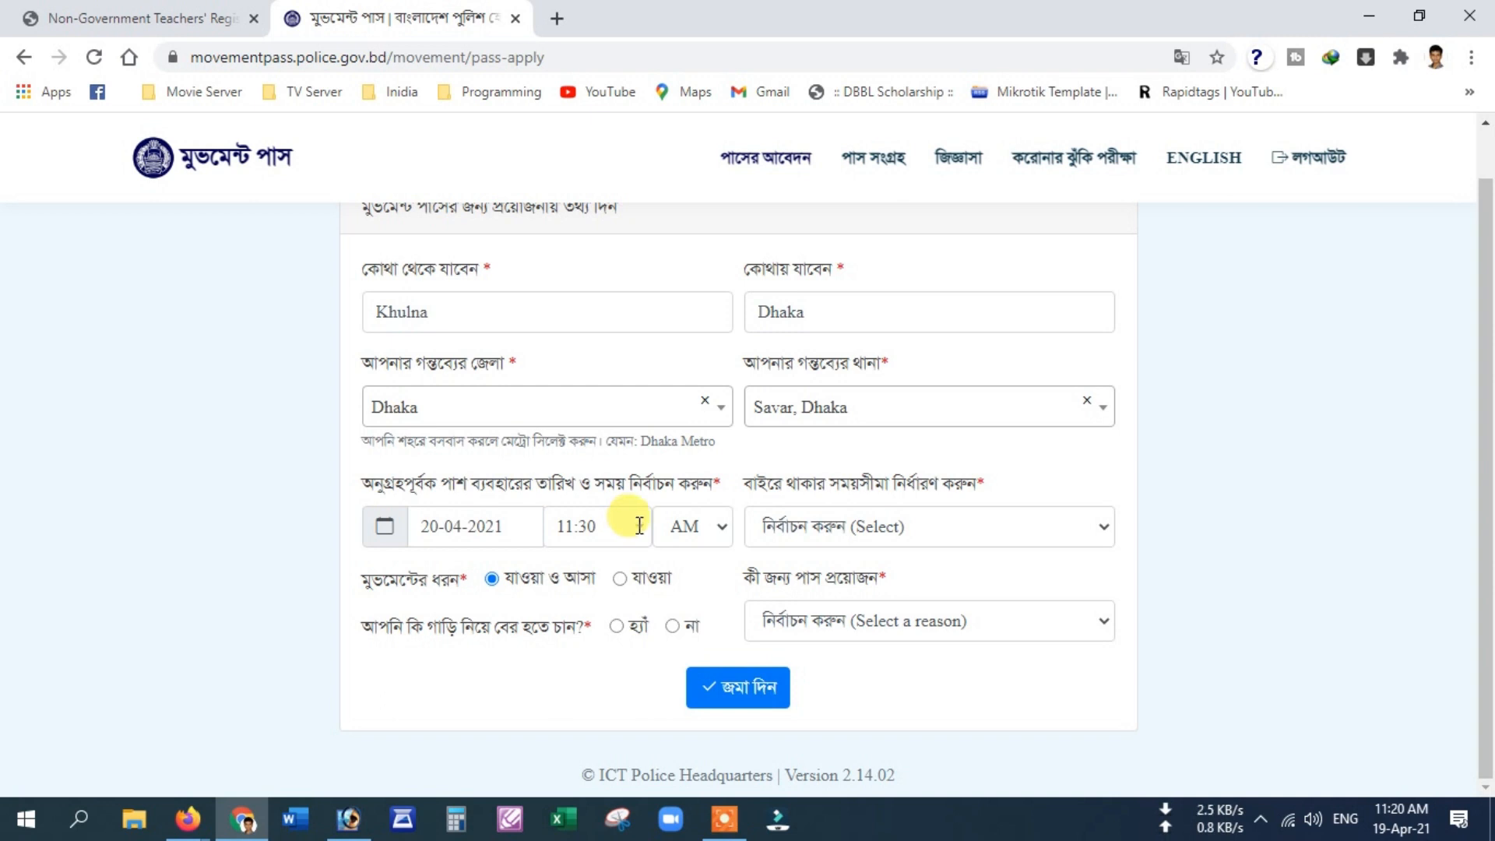
left_click(641, 524)
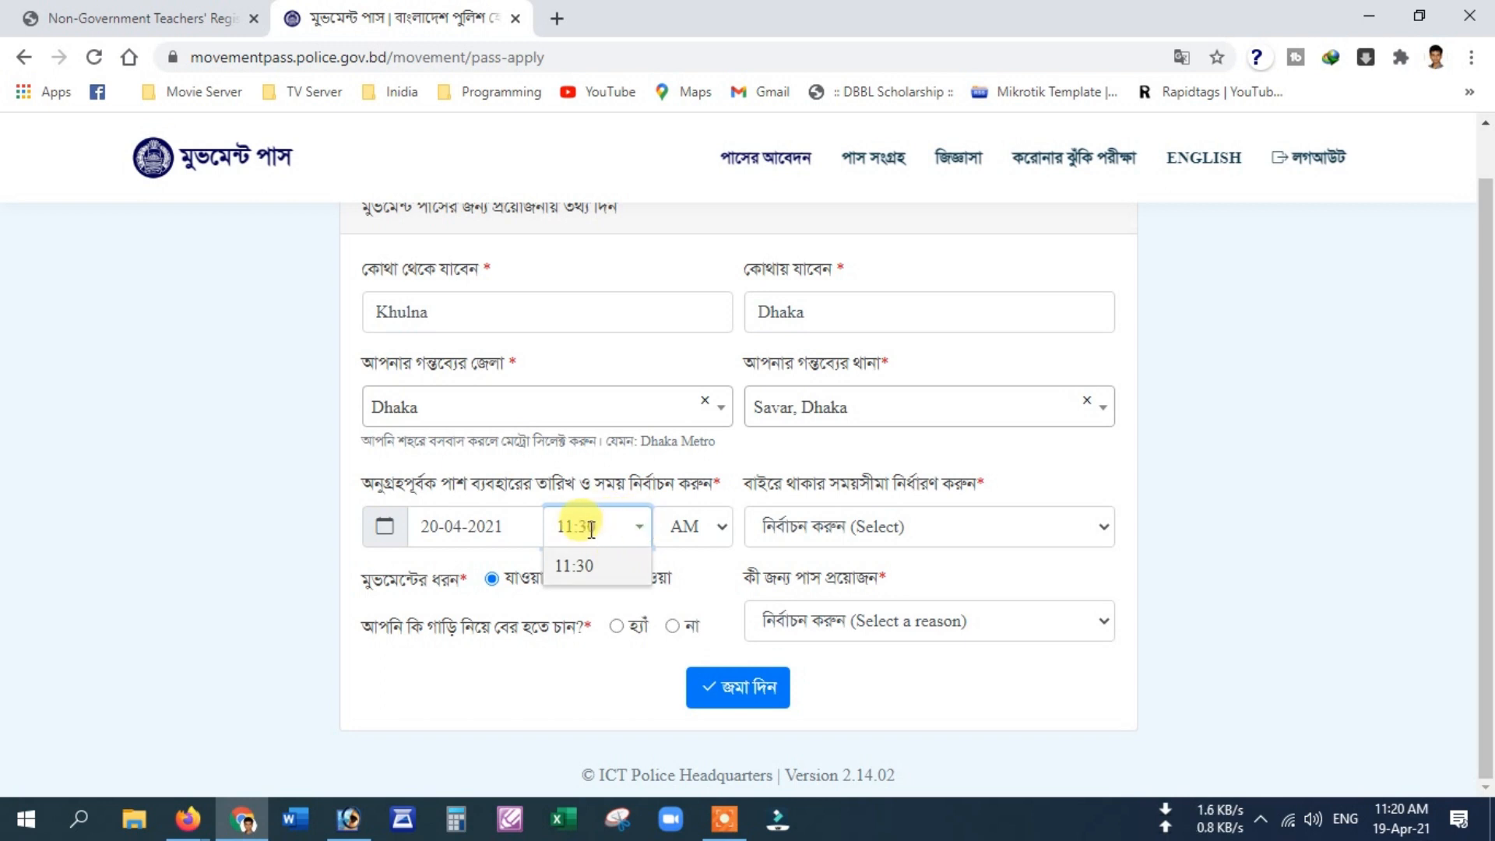
double_click(561, 527)
type("09")
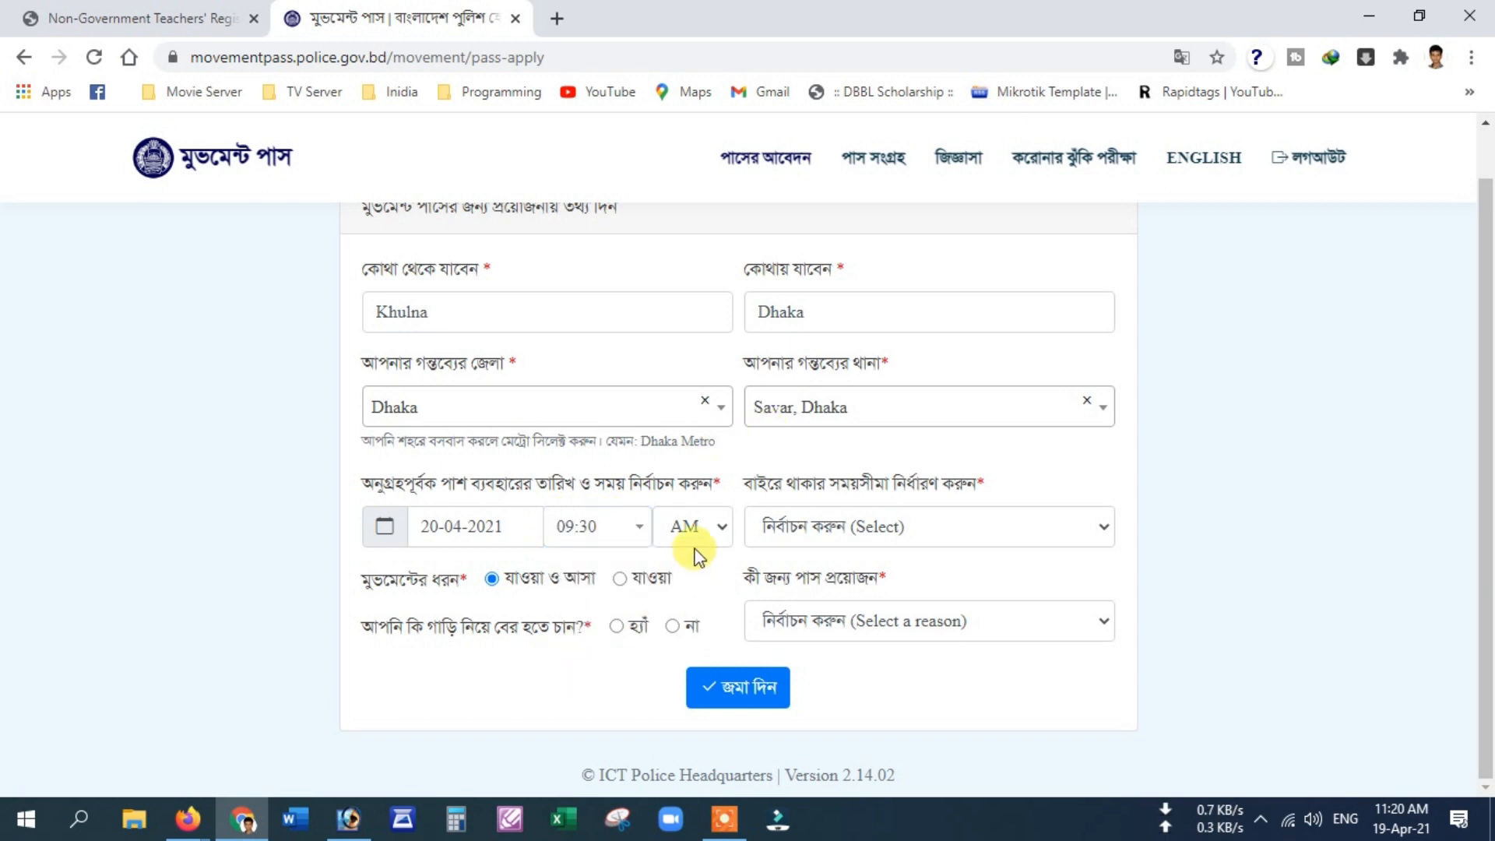
Step: Choose 12 hours outside, one-way, Job as reason, no vehicle, and submit
left_click(868, 527)
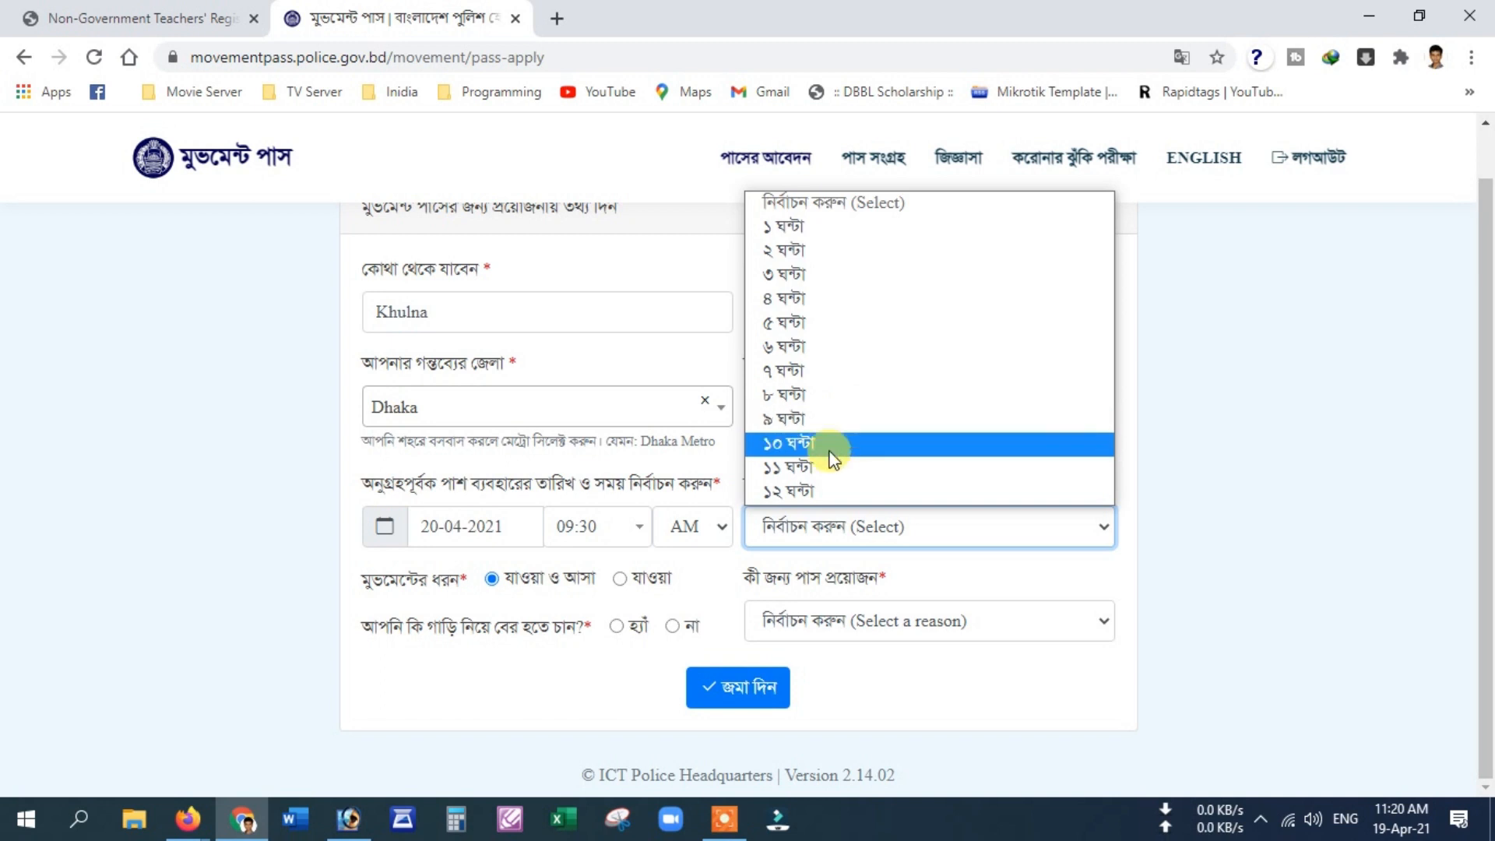
left_click(812, 490)
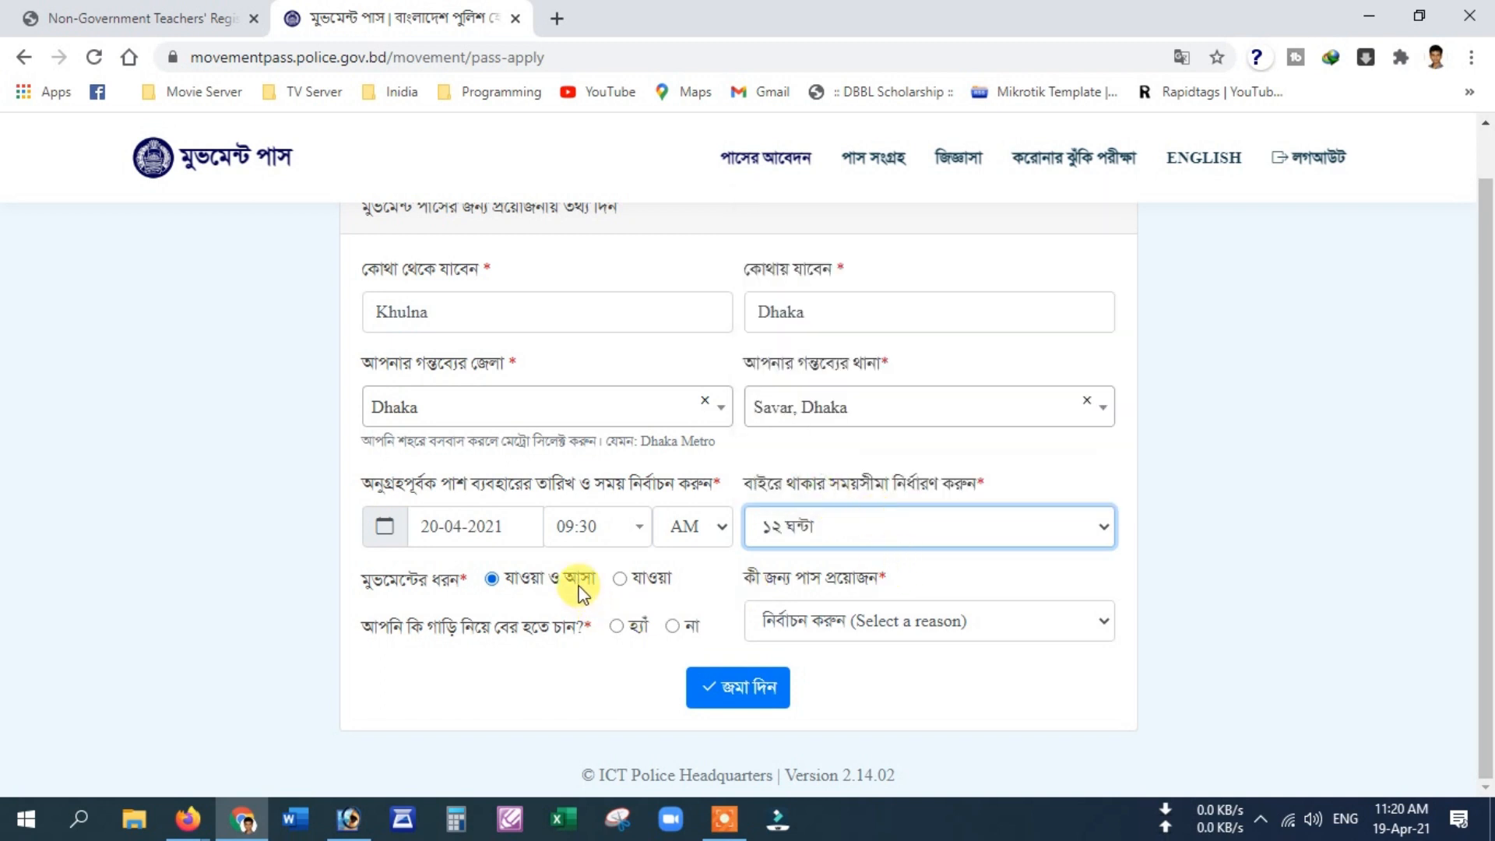
left_click(654, 580)
left_click(928, 619)
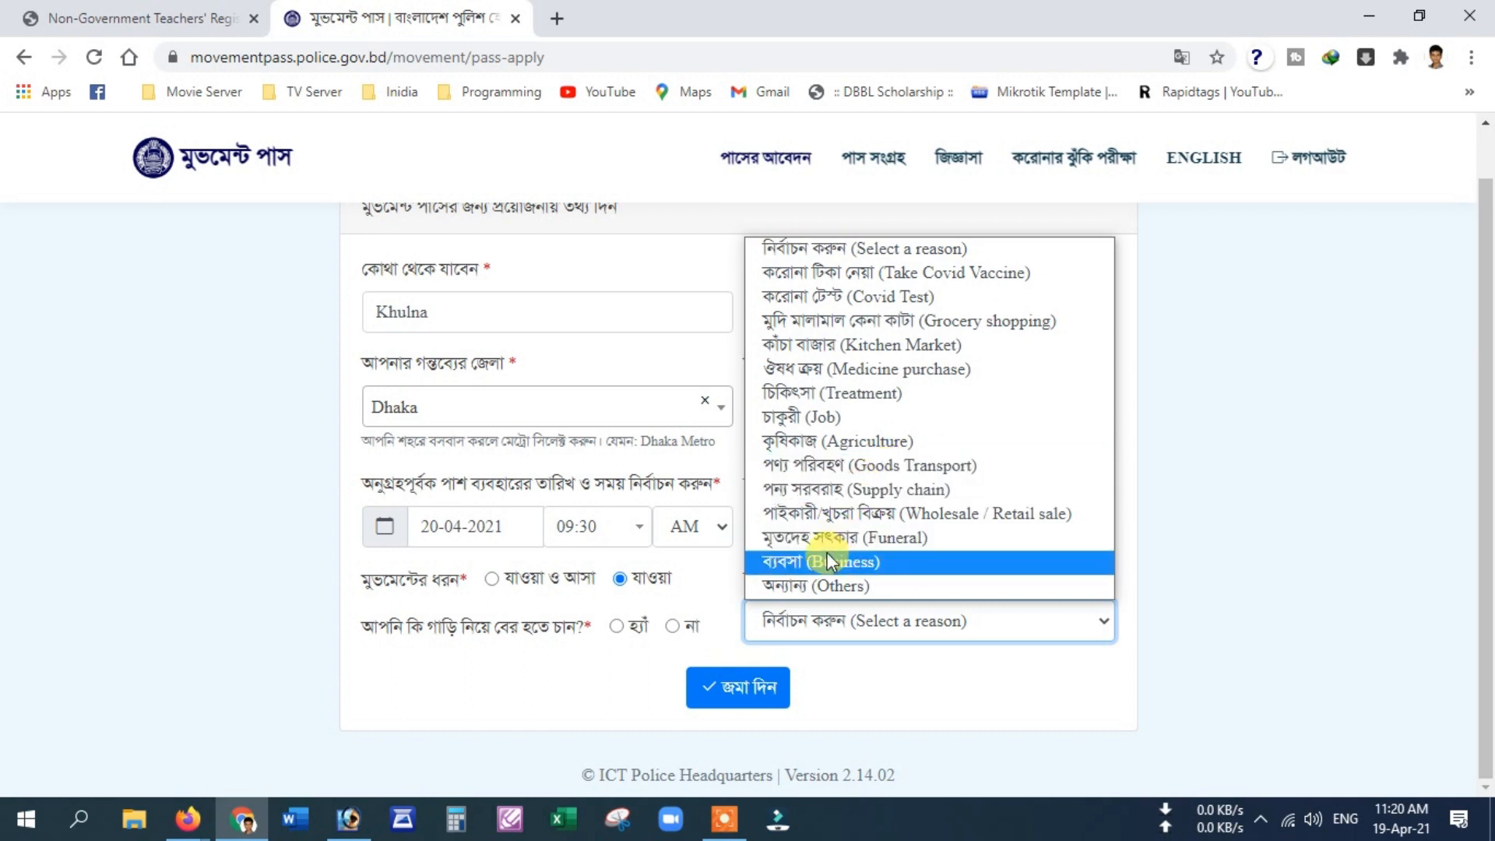
left_click(802, 418)
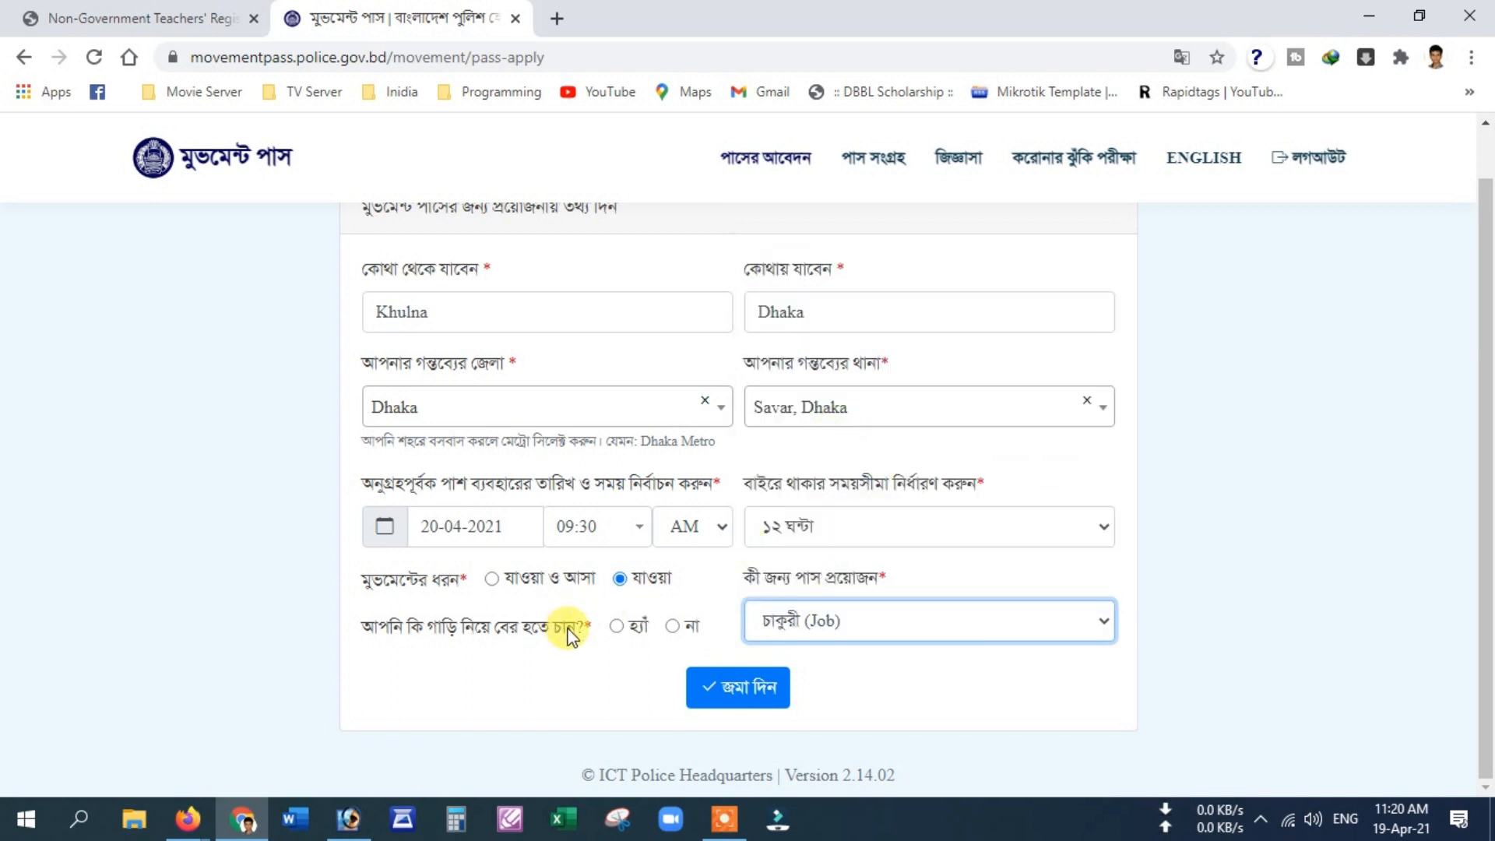
left_click(672, 627)
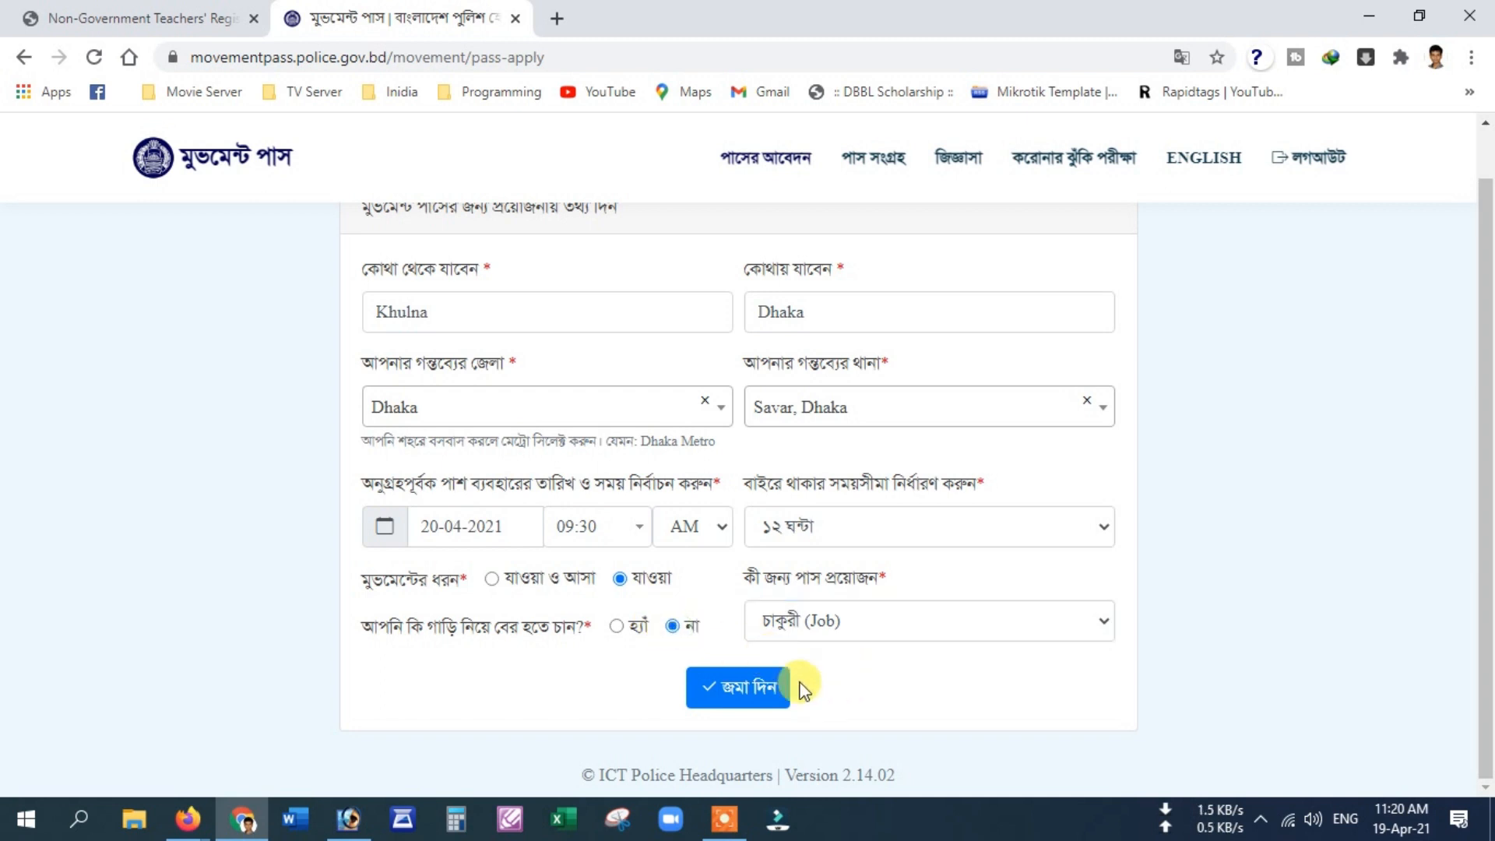
left_click(752, 690)
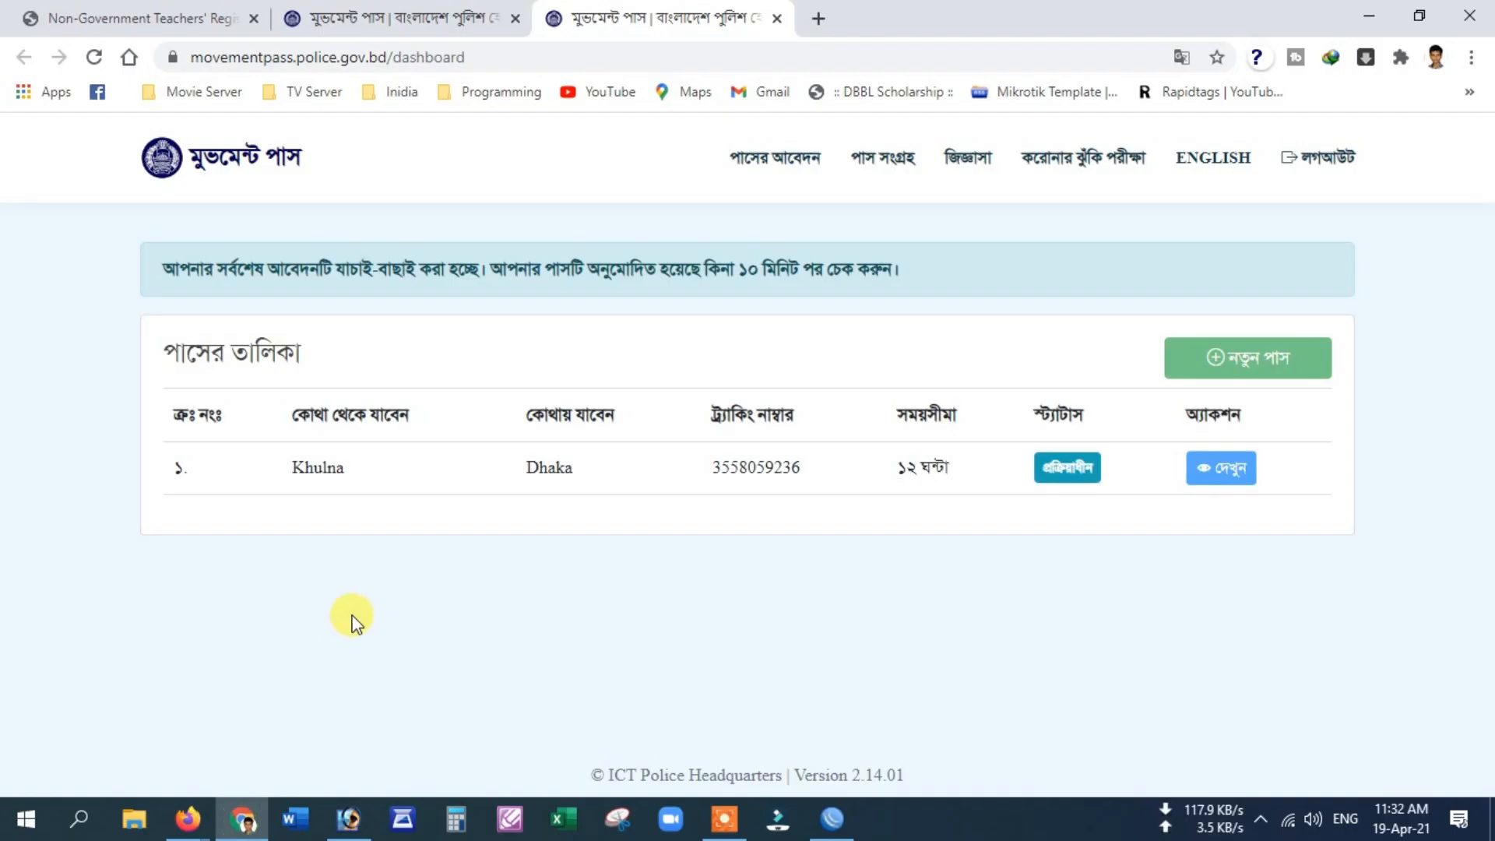
Step: Reload the dashboard so the Khulna to Dhaka 12-hour pass shows as approved
key("F5")
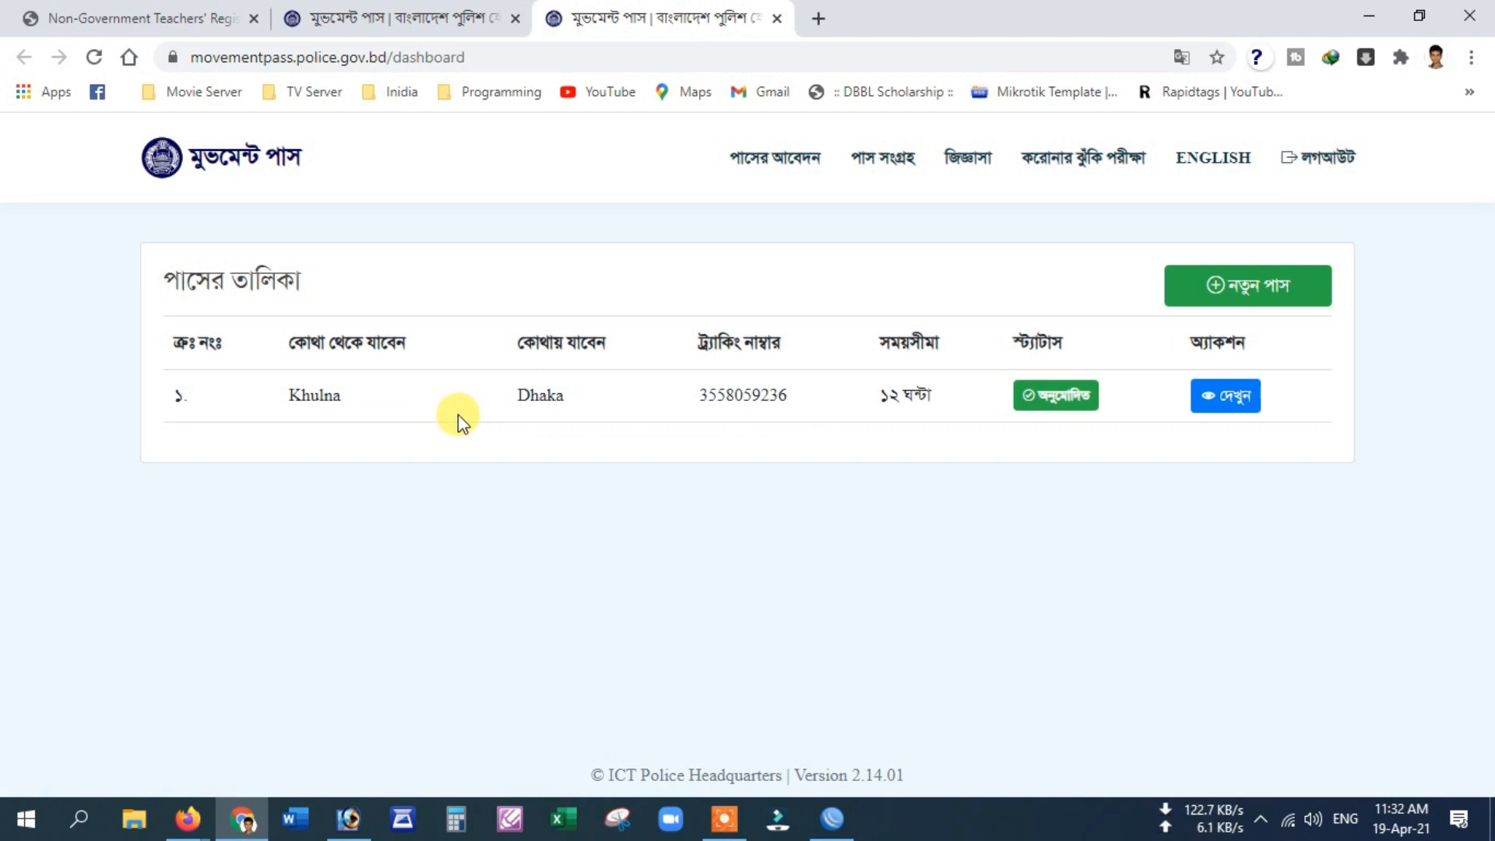
left_click(1222, 397)
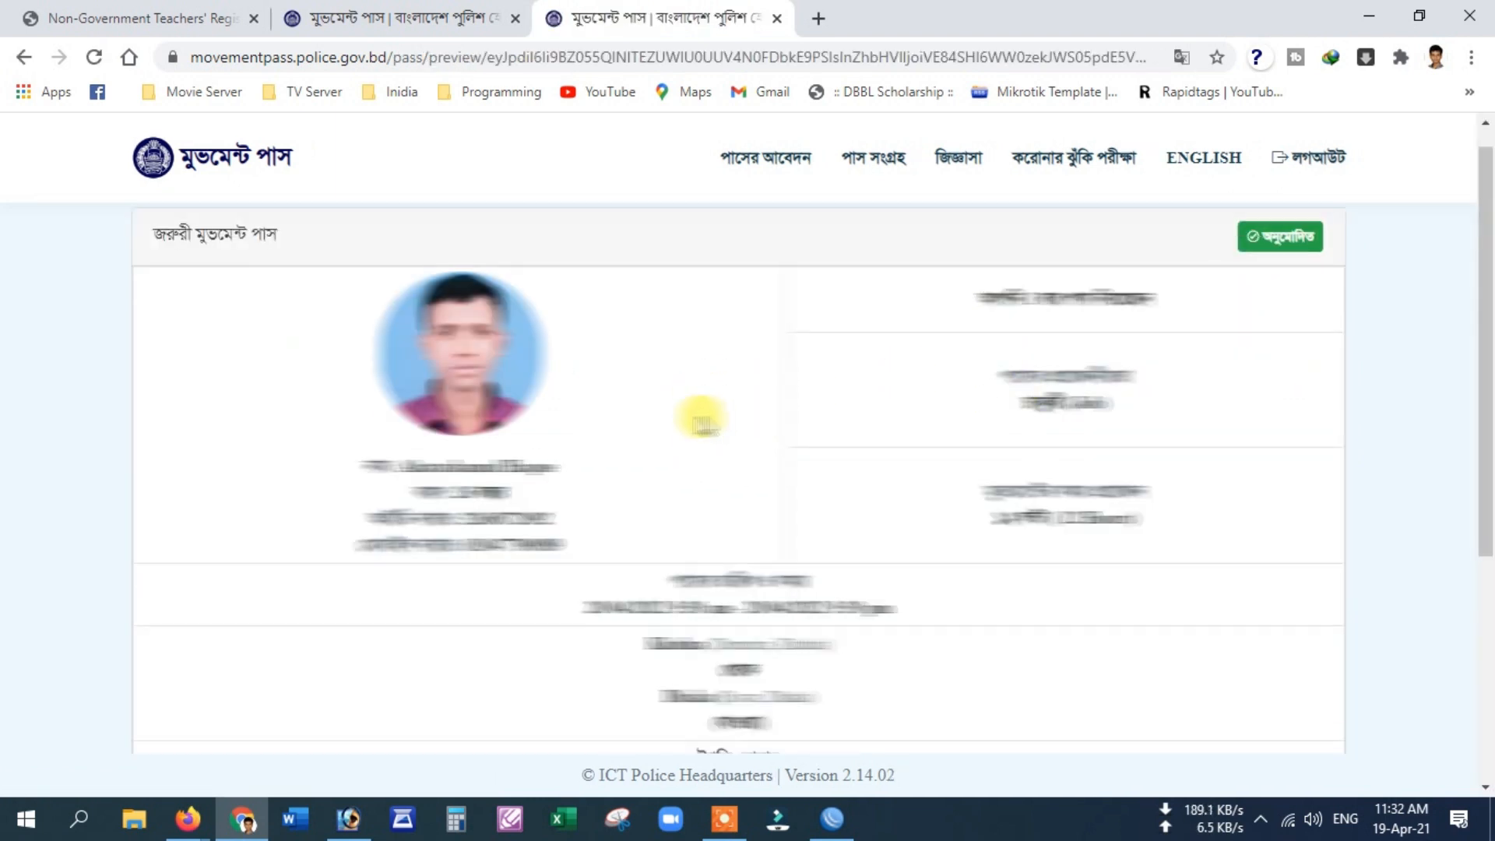
scroll(698, 414, "down", 5)
left_click(749, 695)
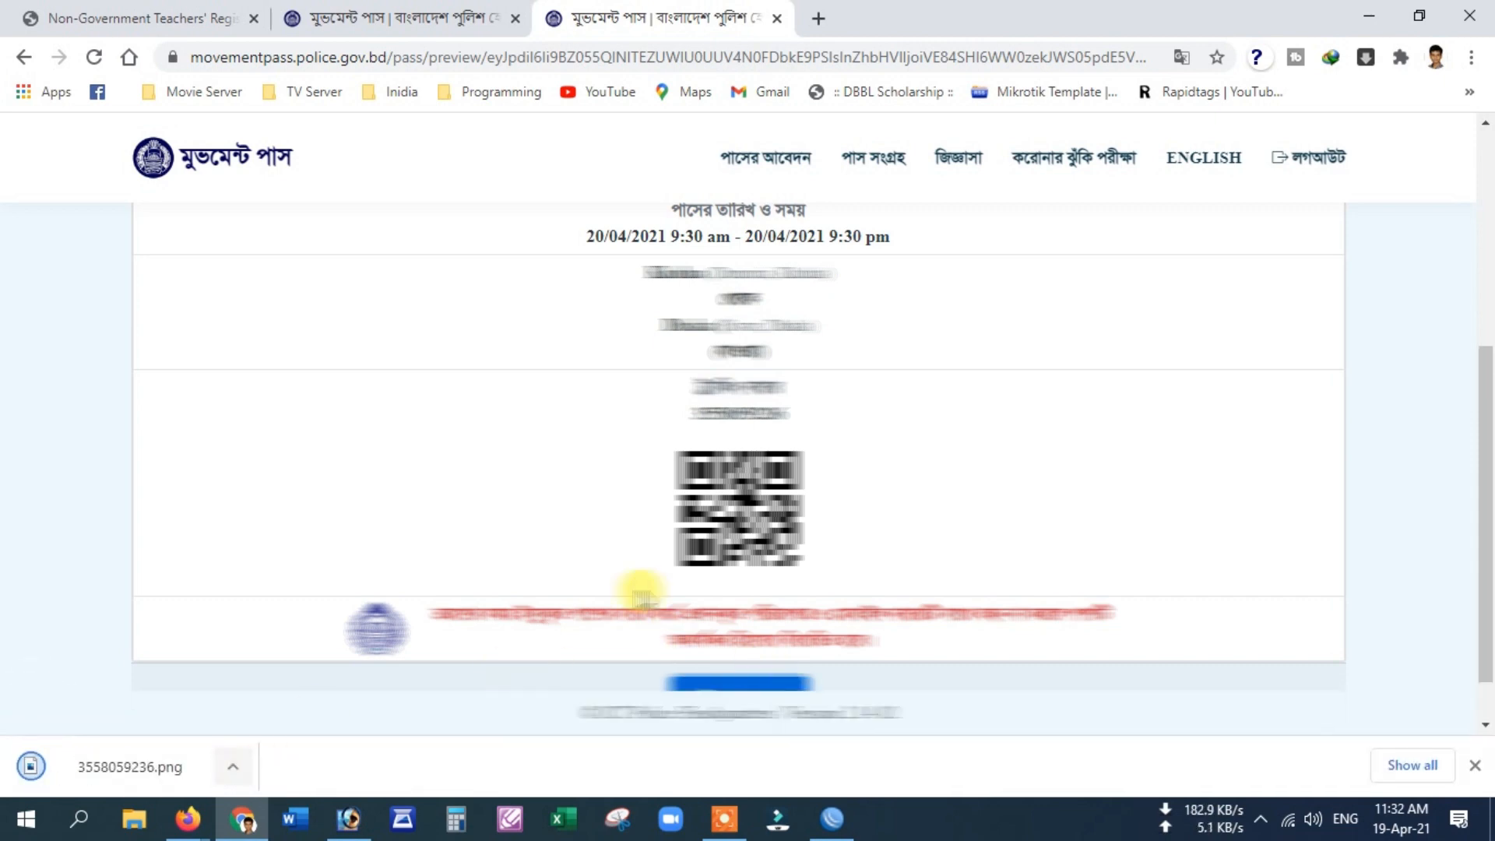
scroll(638, 589, "up", 5)
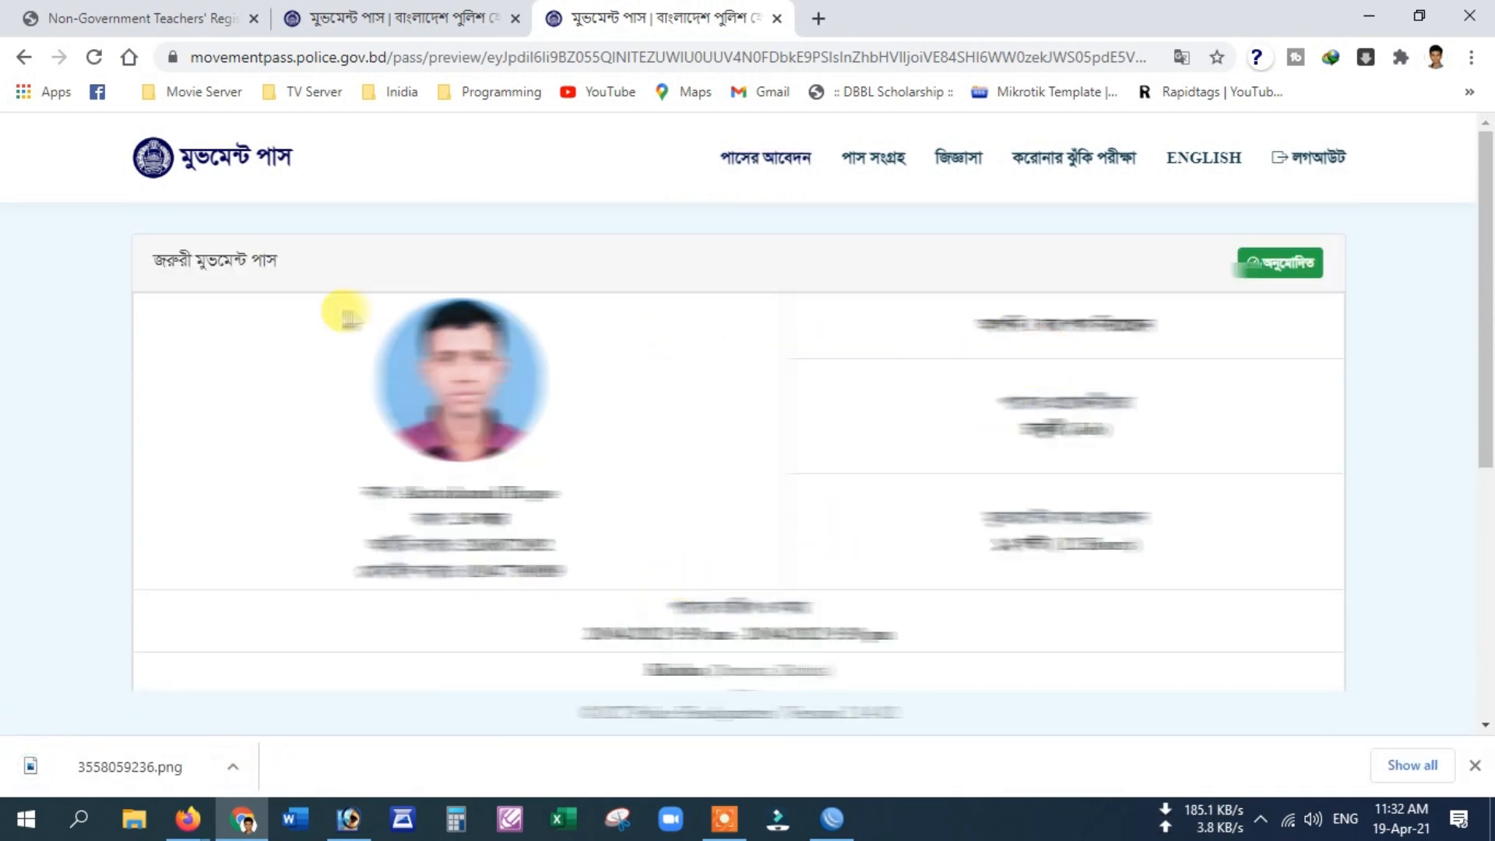
scroll(749, 492, "down", 3)
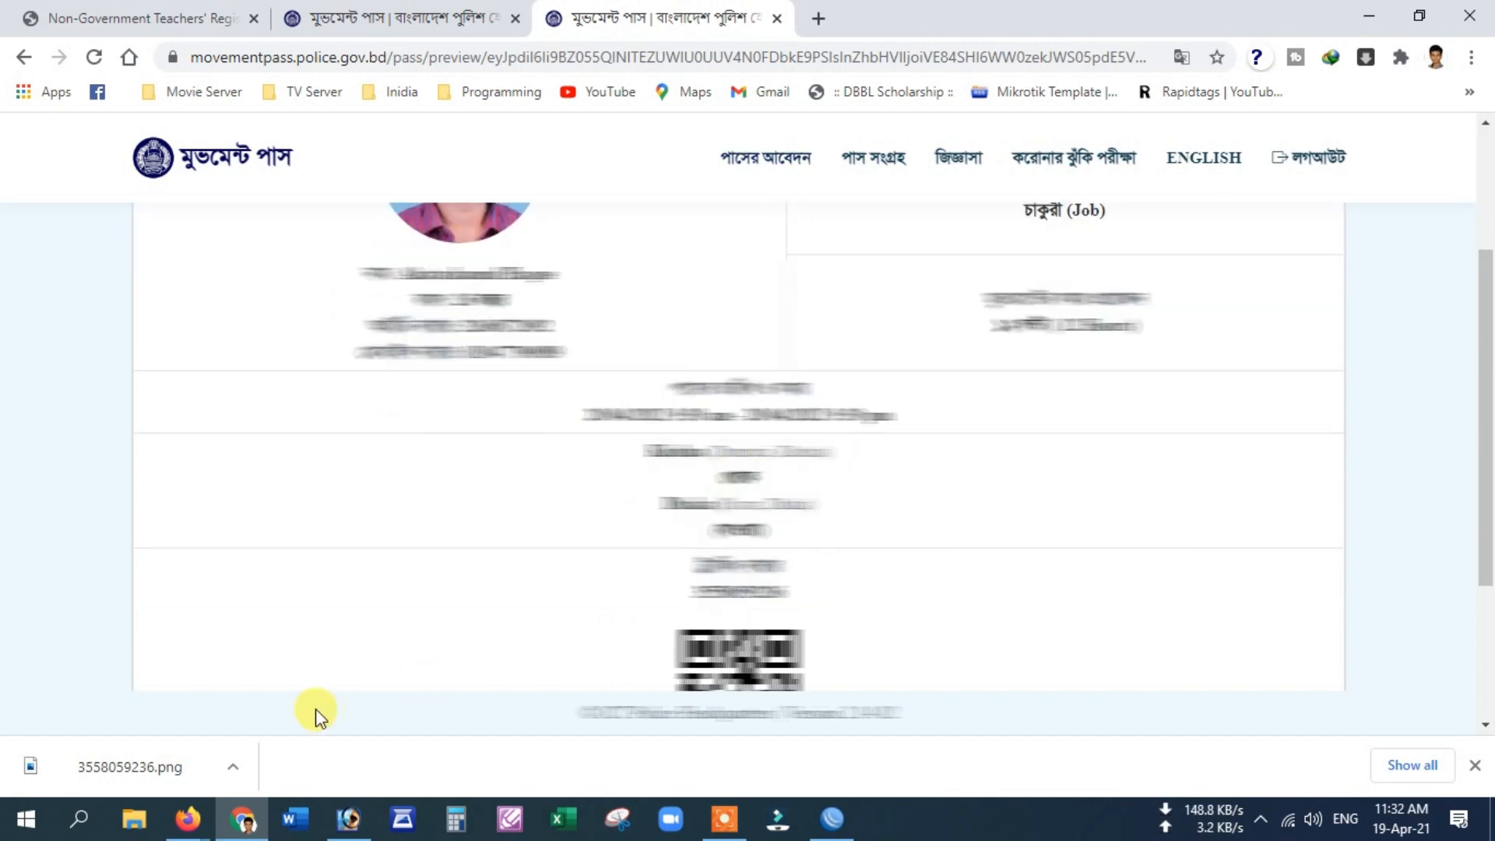
left_click_drag(175, 777, 457, 507)
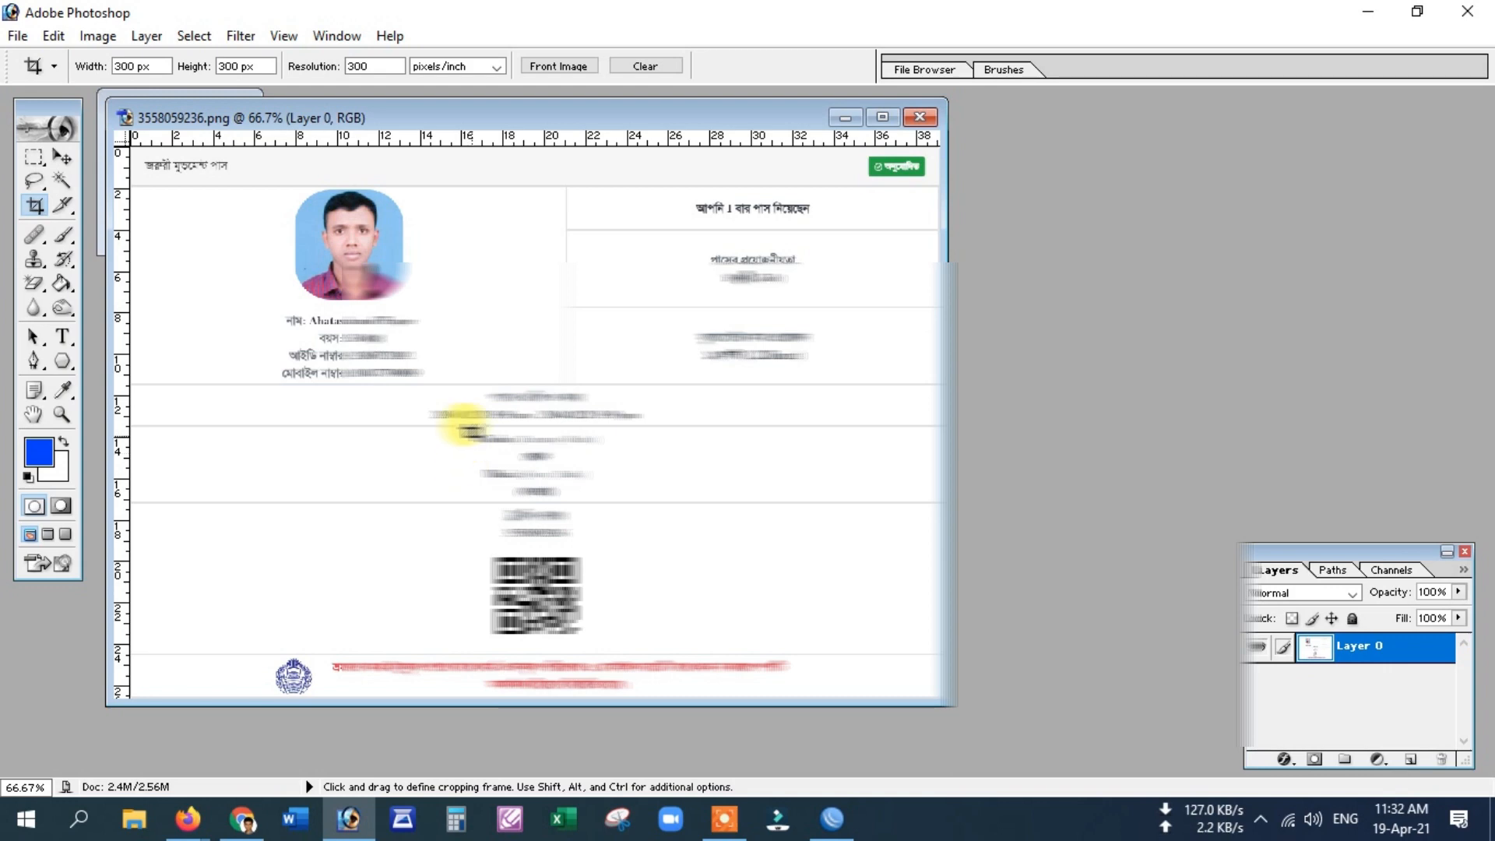
Step: Rotate the pass image 90° clockwise into portrait with Image > Rotate Canvas
key("ctrl+p")
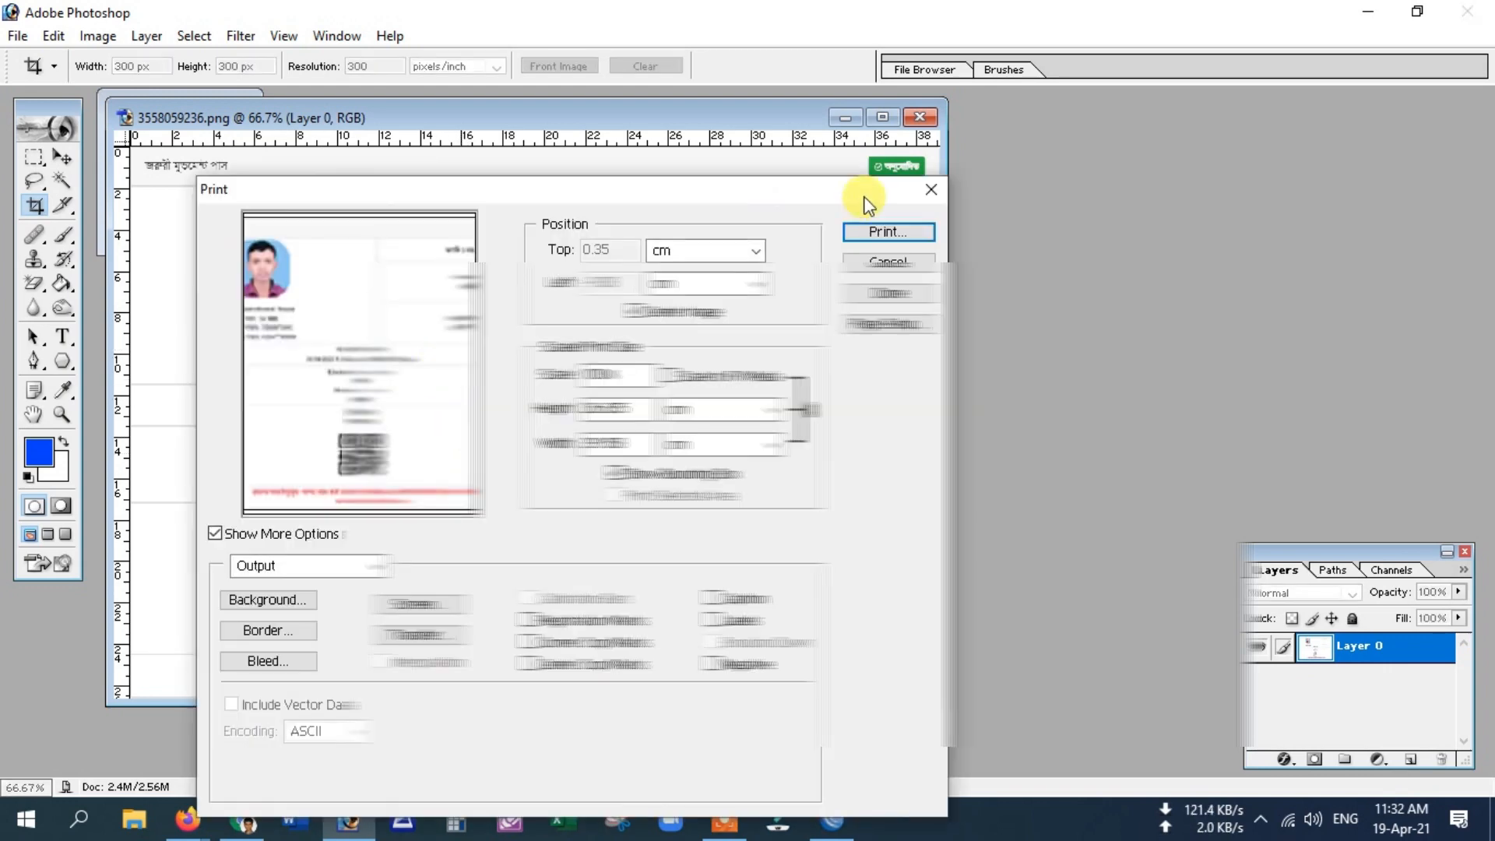
left_click(931, 190)
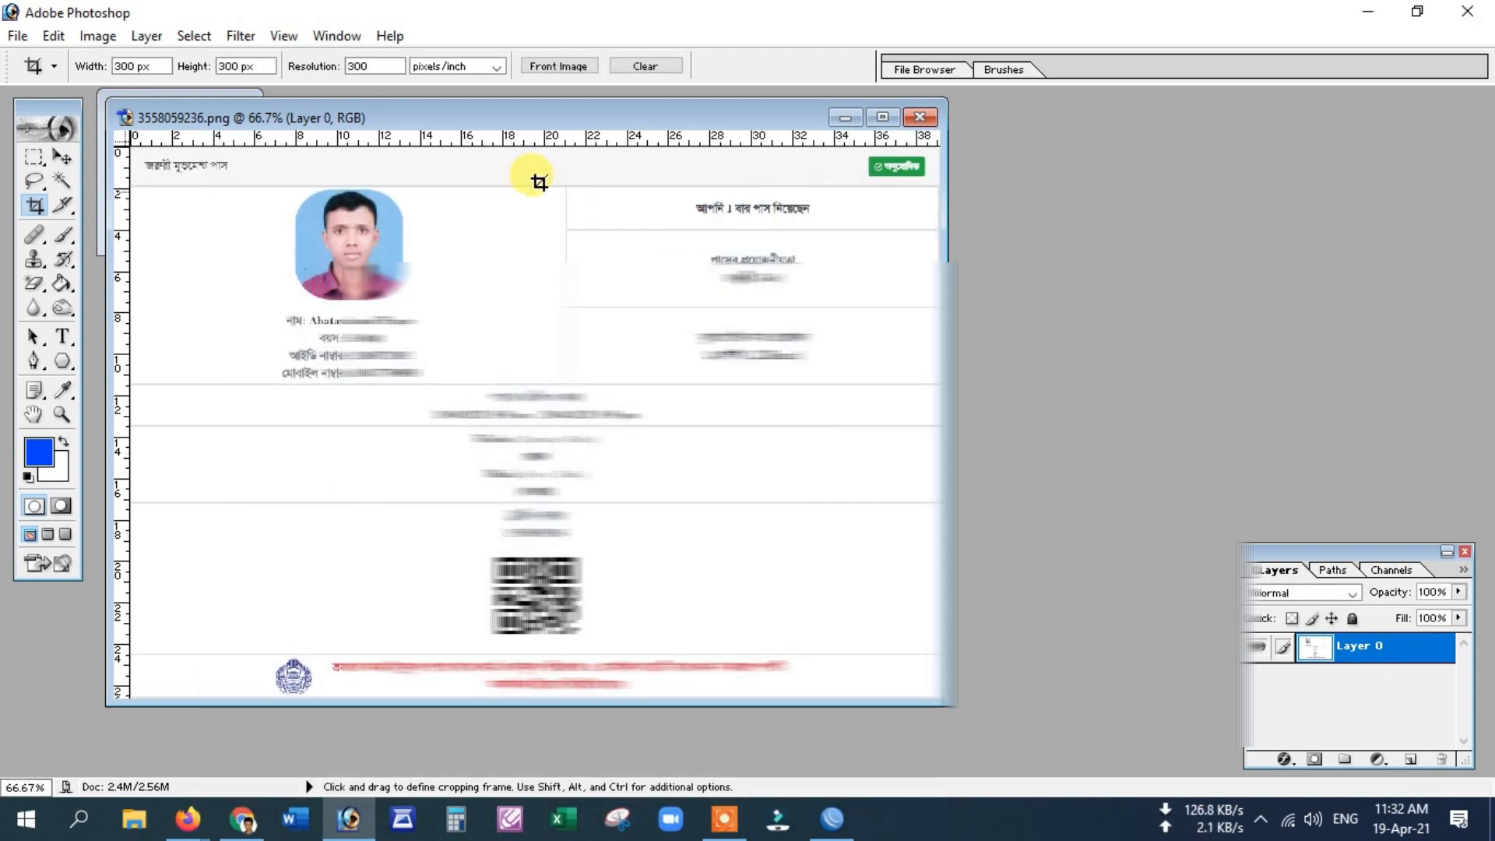
left_click(97, 35)
mouse_move(204, 254)
left_click(310, 277)
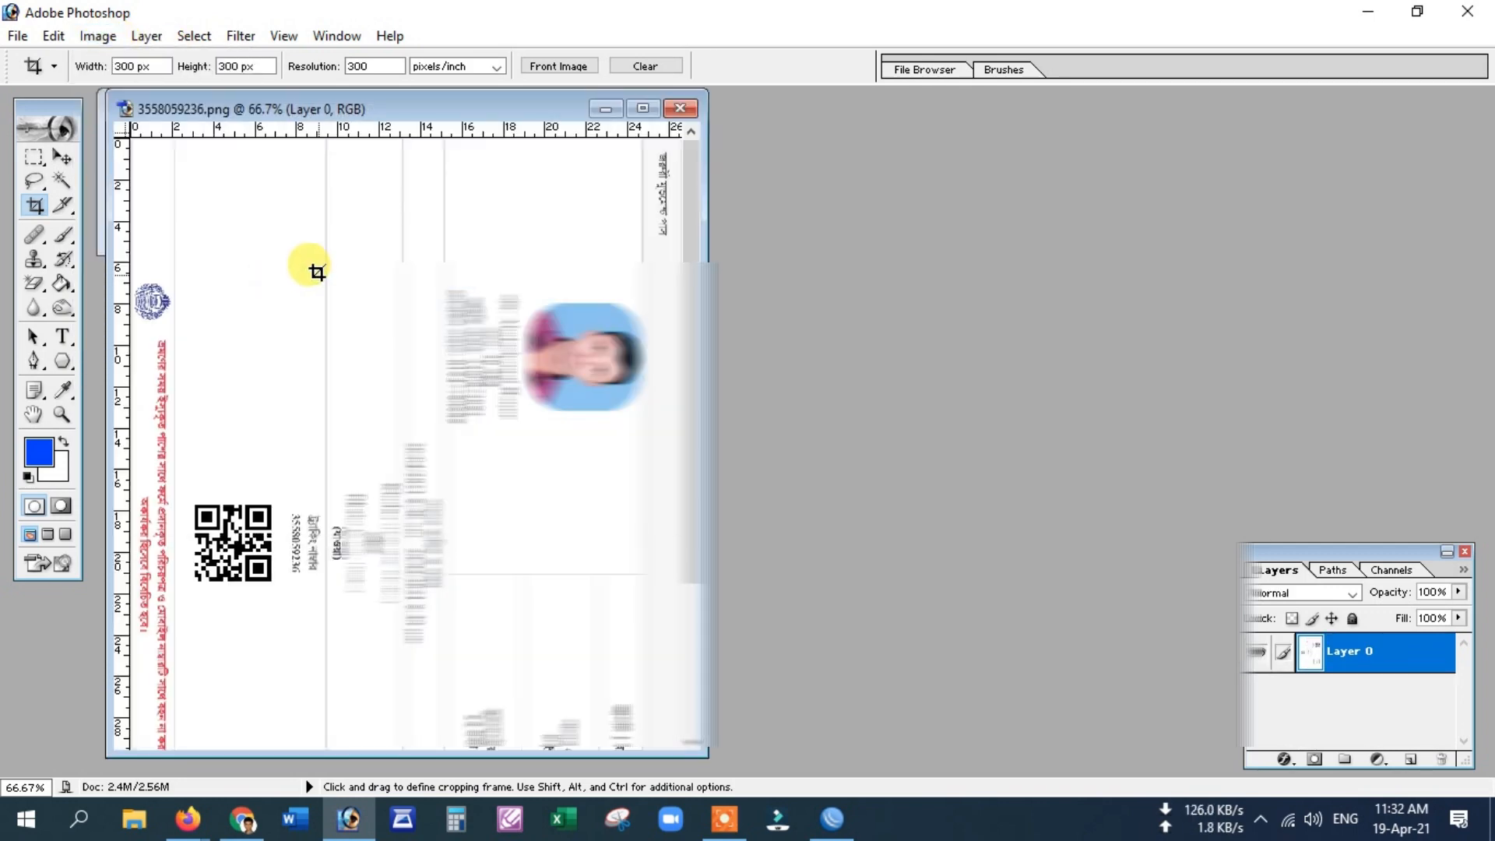
Step: Print the rotated pass on the EPSON L380 printer
key("ctrl+p")
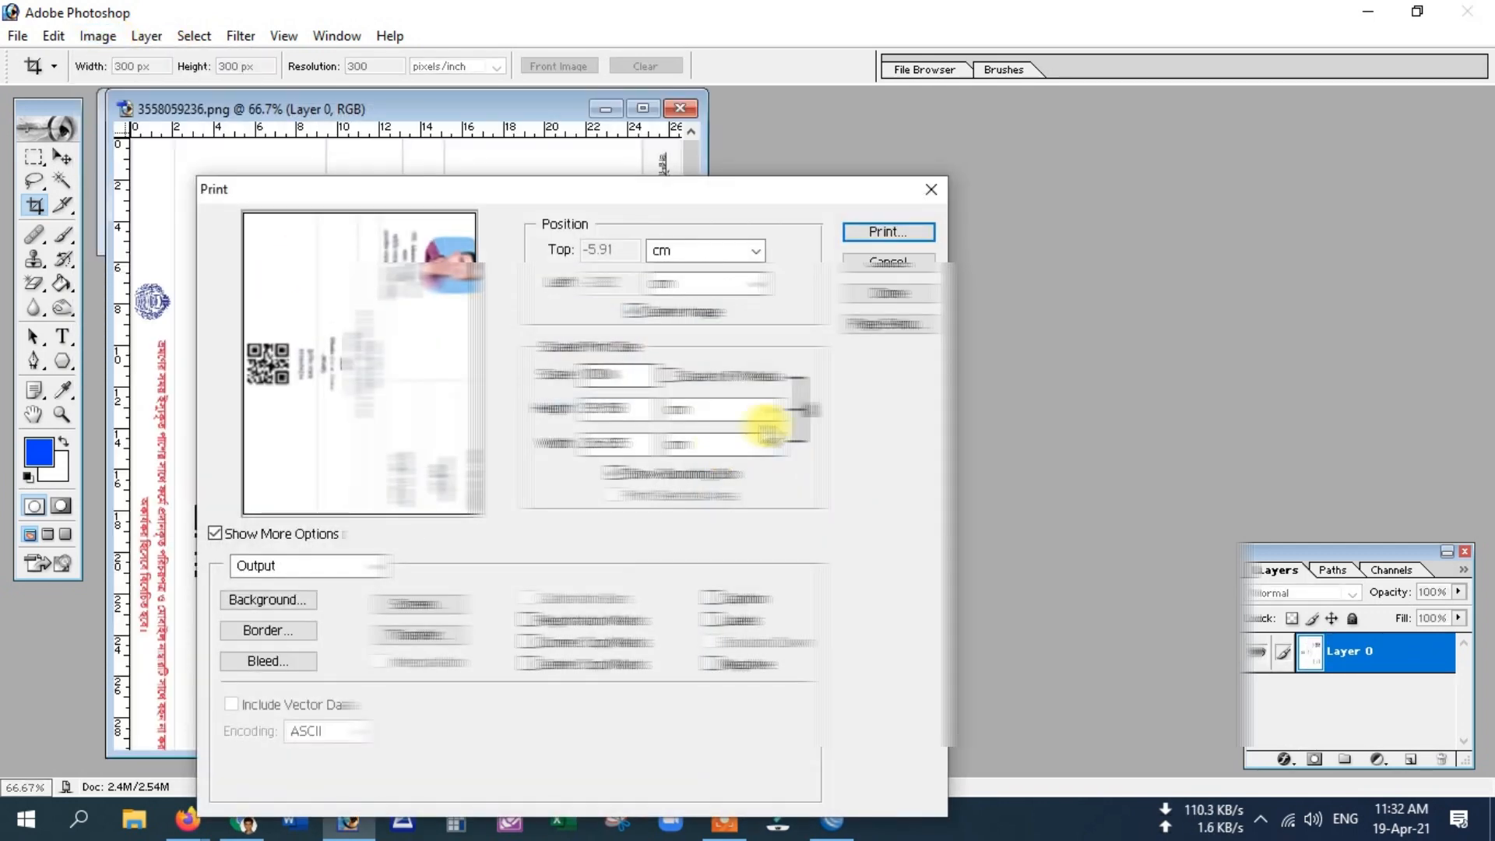
left_click(878, 233)
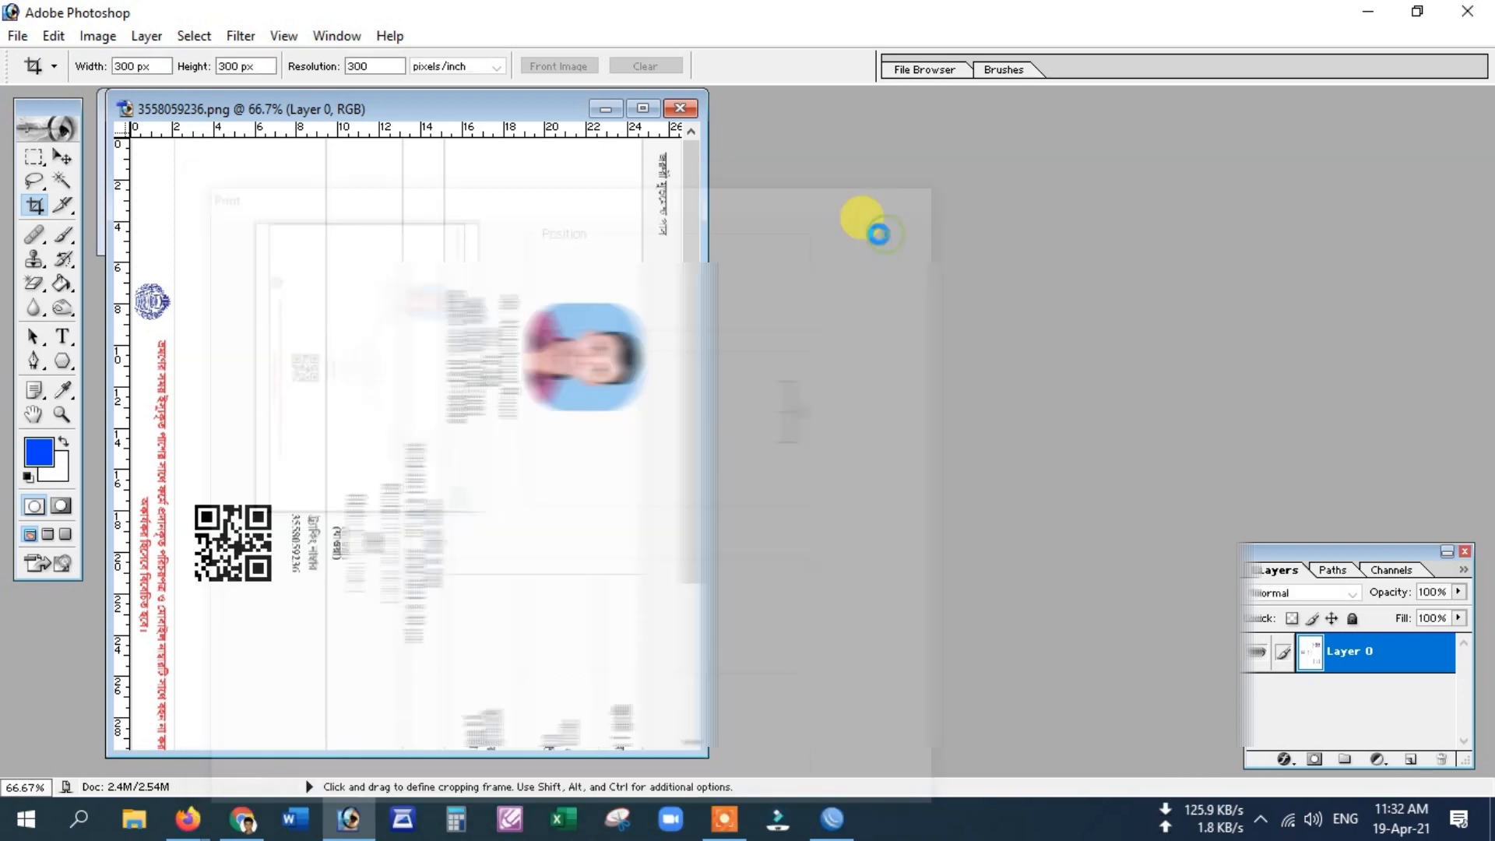
left_click(885, 151)
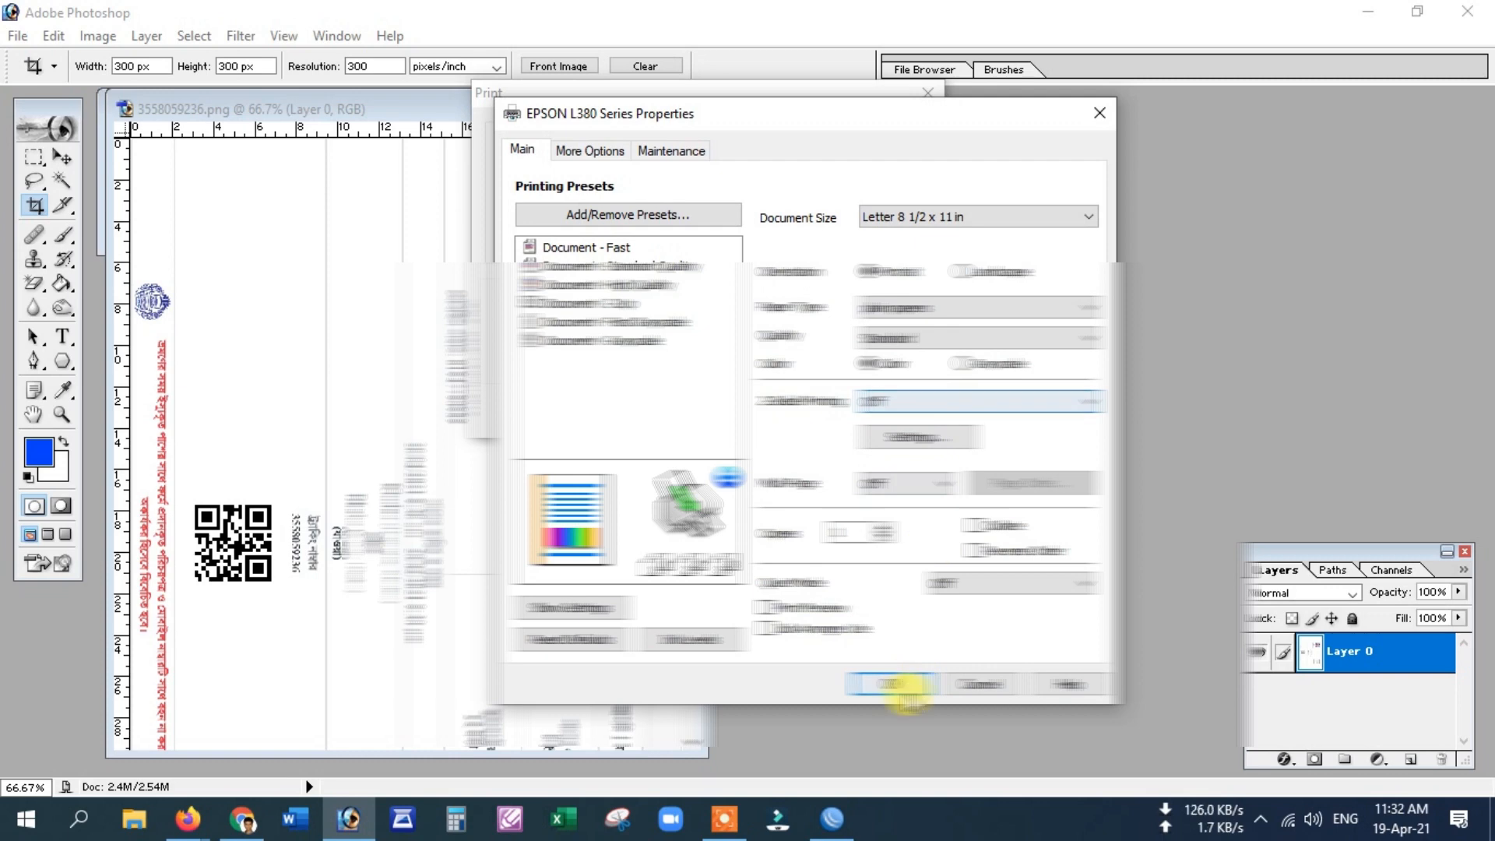
left_click(892, 684)
left_click(808, 408)
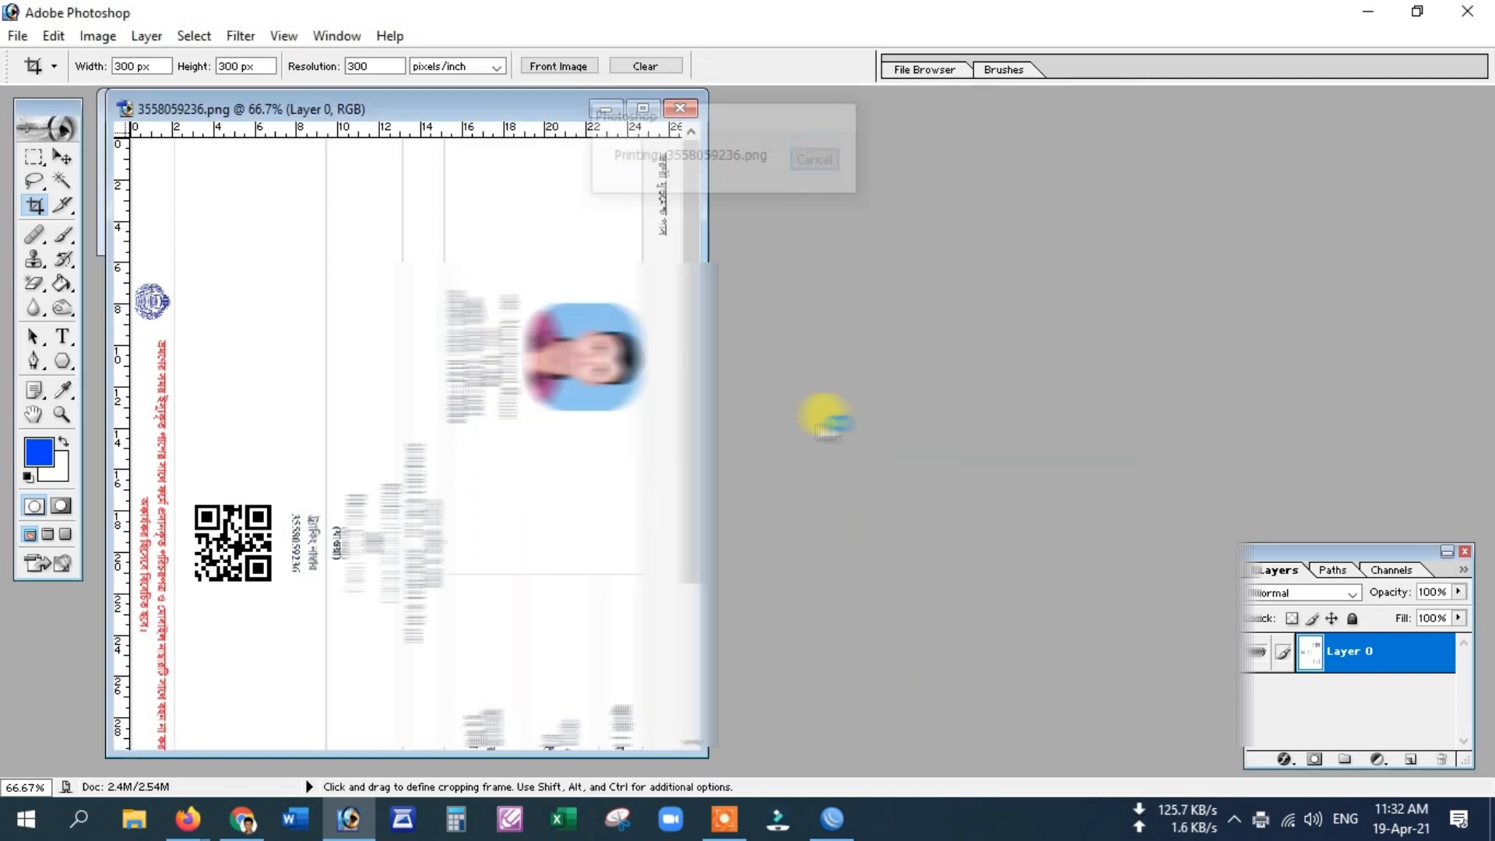